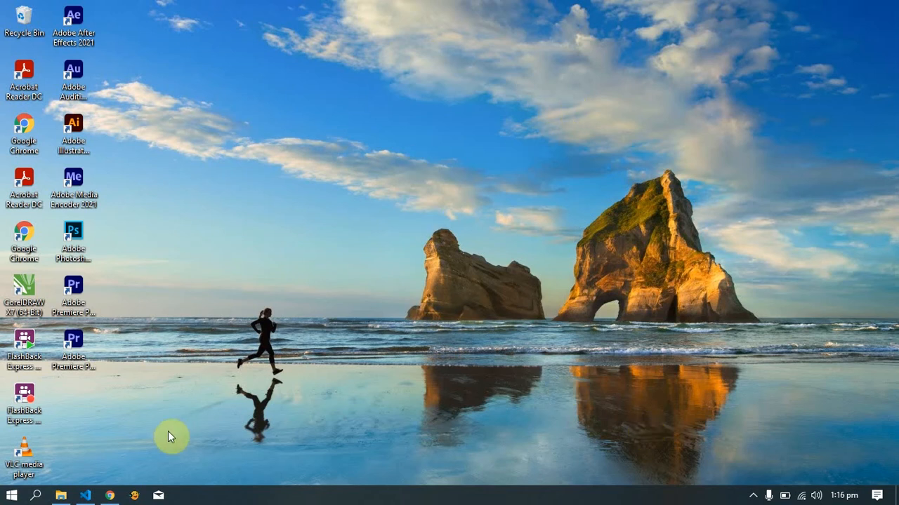
Switch to Google Chrome, search for wampserver and open the official wampserver.com result
click(110, 495)
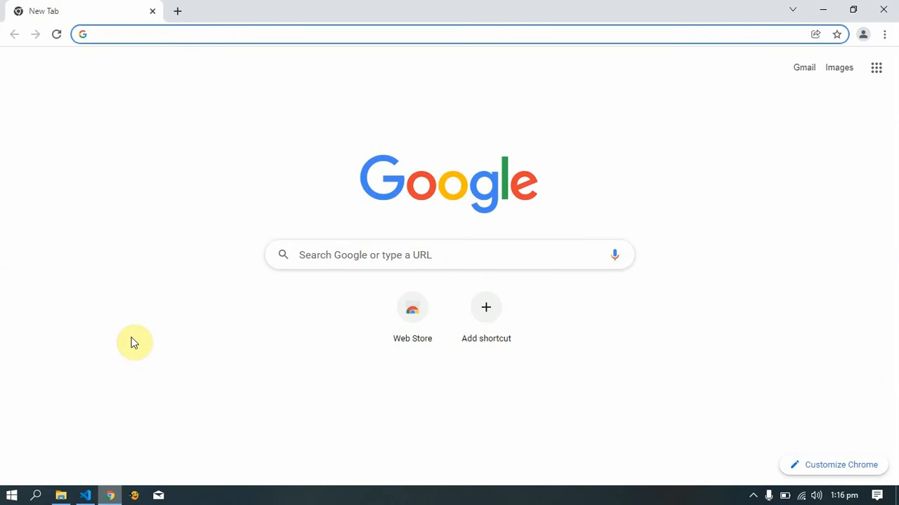
click(335, 28)
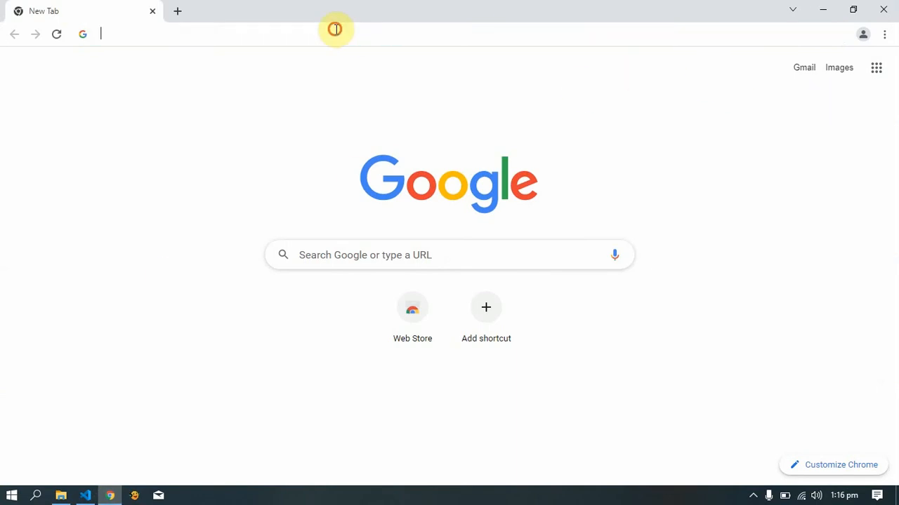
text(w)
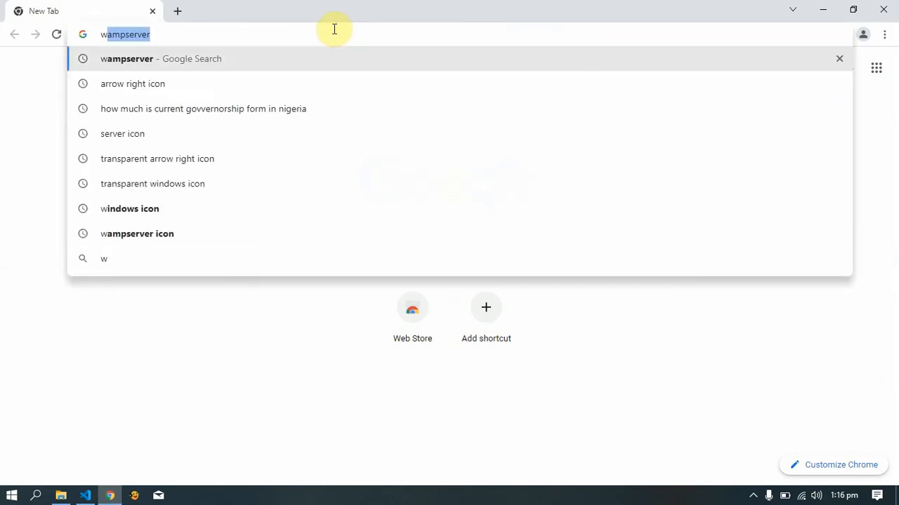
text(a)
key(Return)
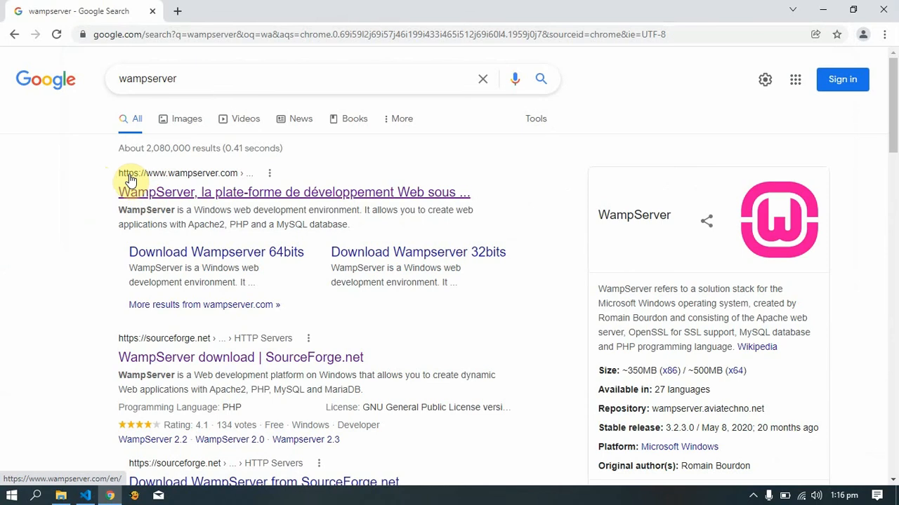
click(199, 181)
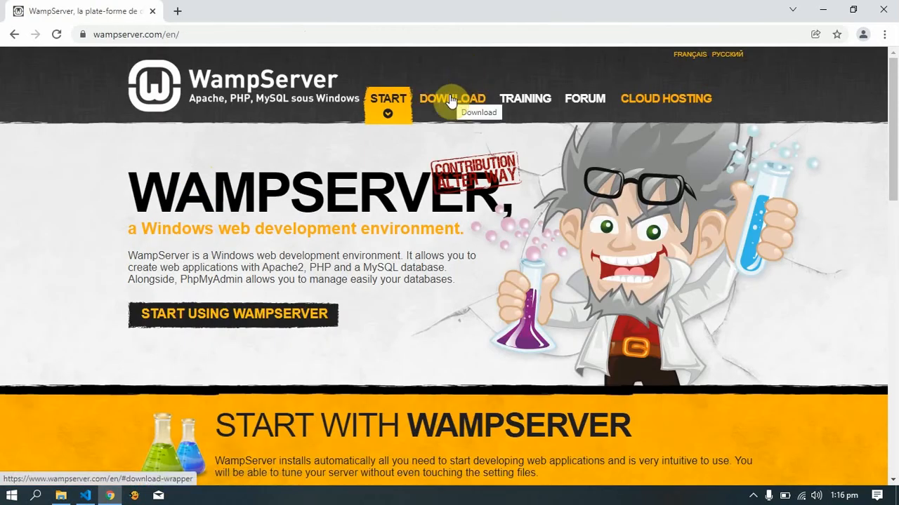
Start the direct download of WampServer 64 bits (x64) 3.2.6 without filling in the form, and cancel the running download
click(452, 100)
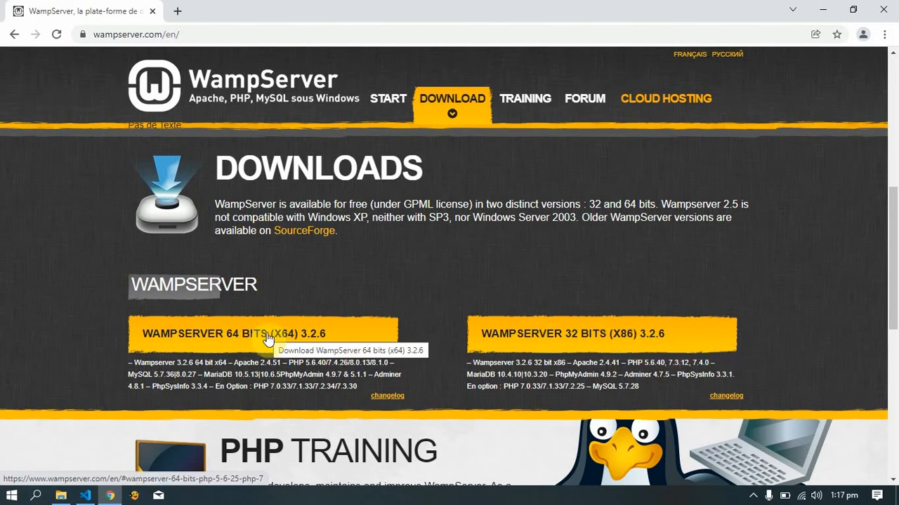
click(266, 336)
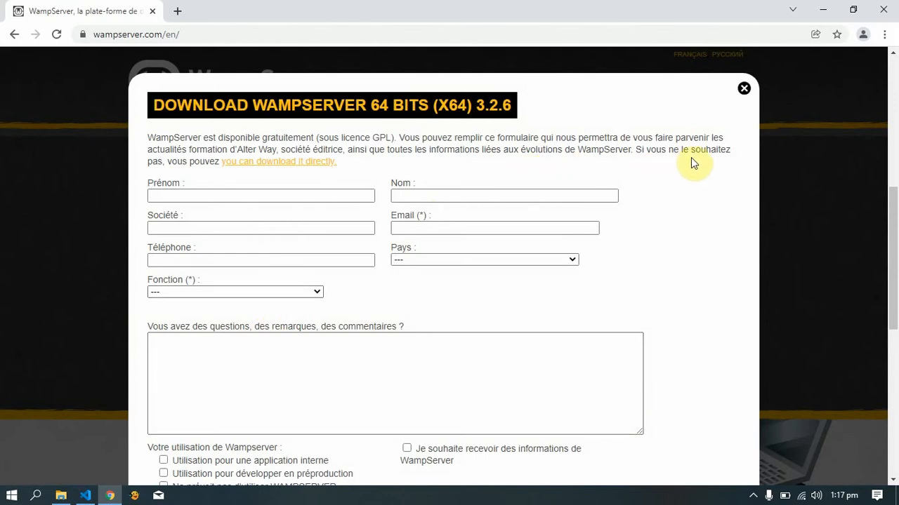
click(296, 166)
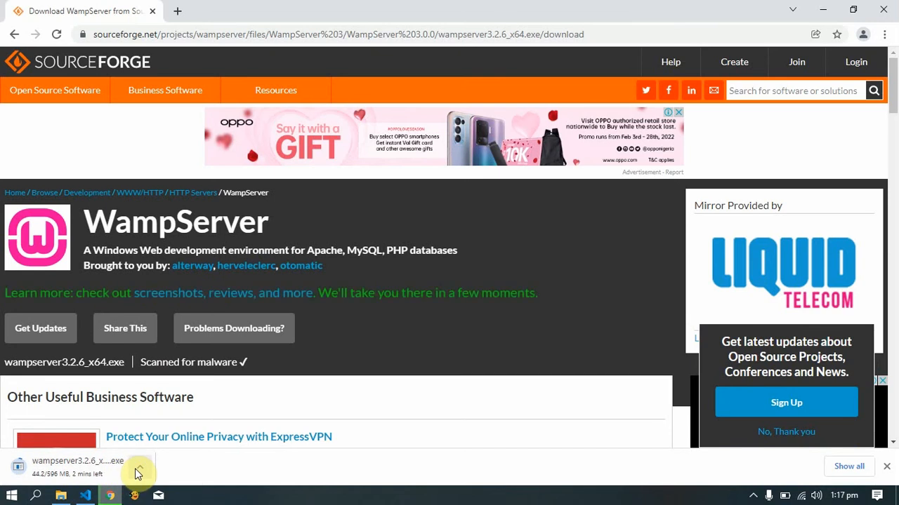
click(138, 470)
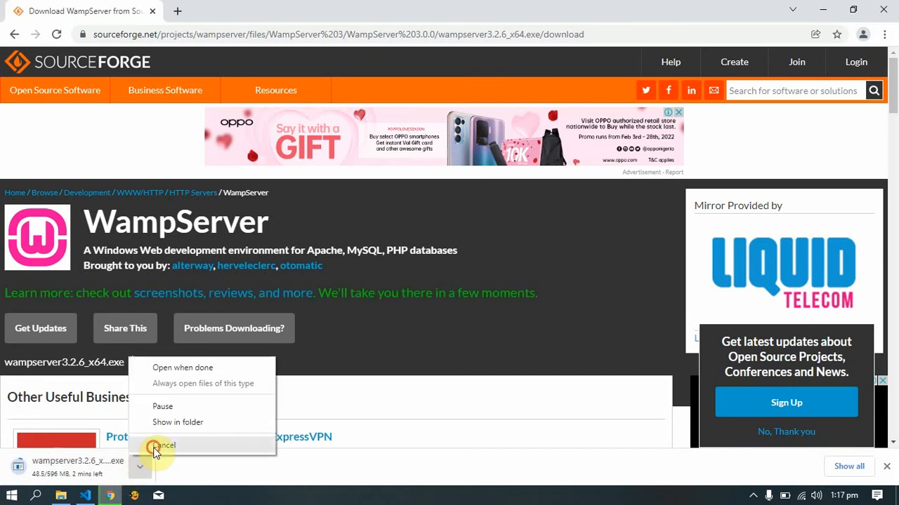
click(155, 448)
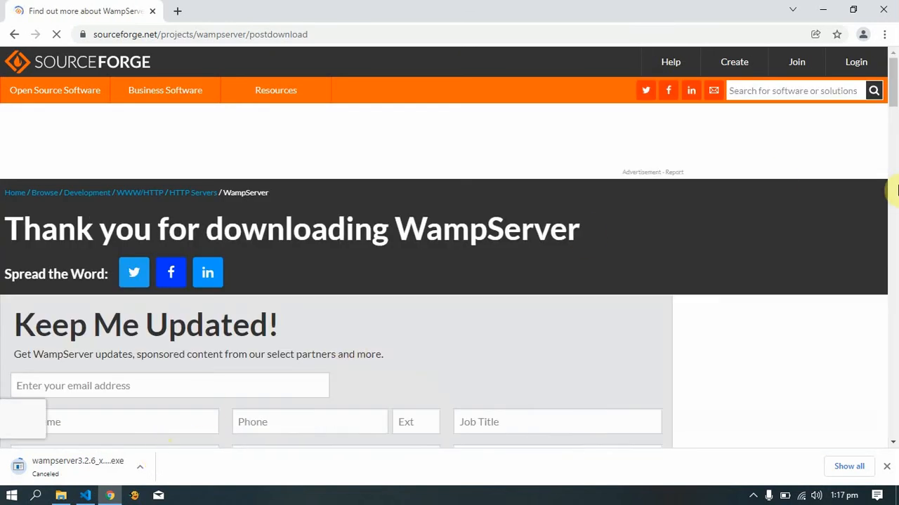
Switch to File Explorer and locate the wampserver3.2.3_x64 installer in the Downloads folder
click(61, 497)
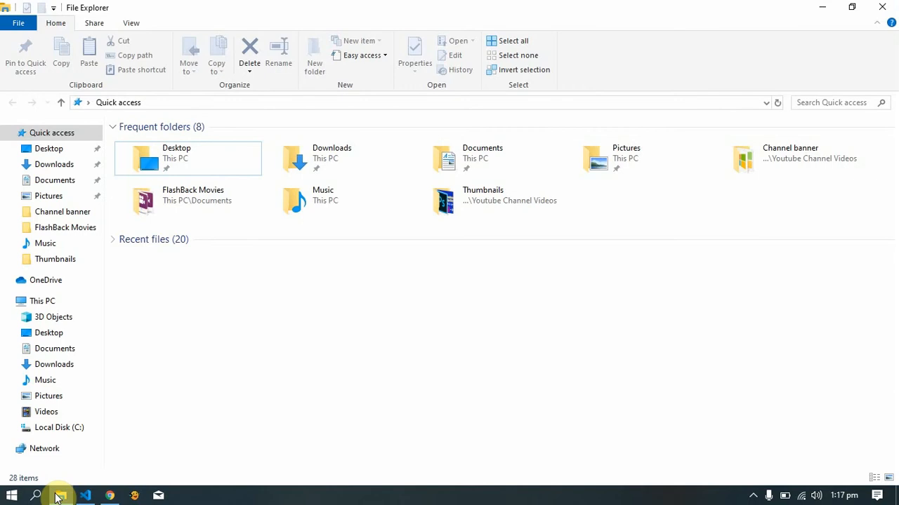
click(65, 370)
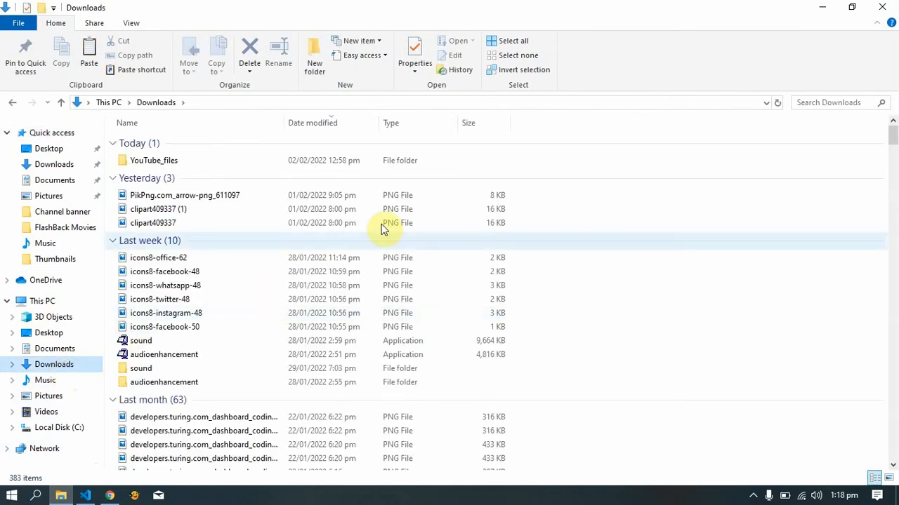
scroll(432, 259, down, 2)
scroll(431, 287, down, 4)
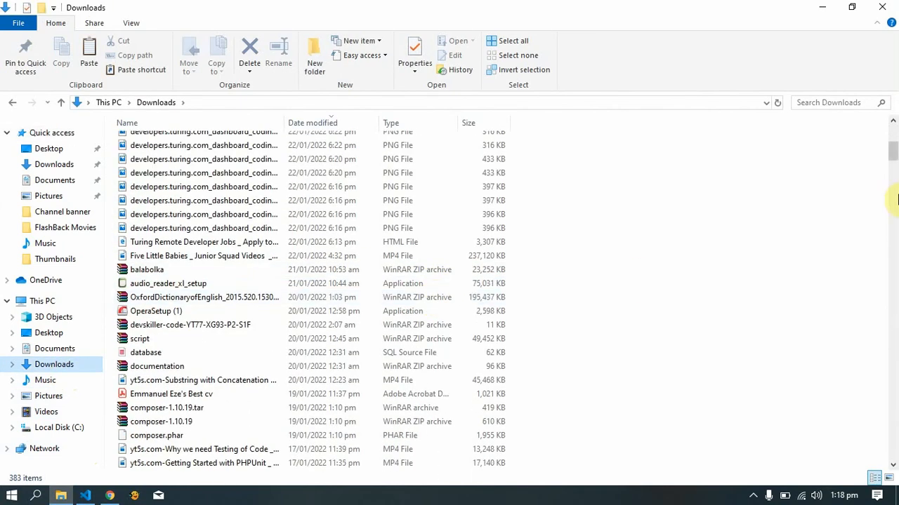
drag(892, 144, 859, 454)
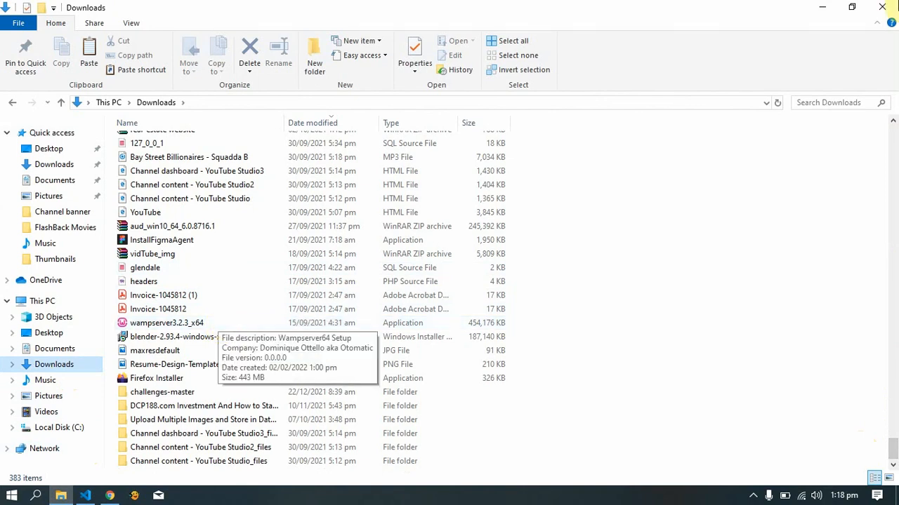
Clear the open windows off the desktop and move the wampserver3.2.3_x64 installer from Downloads onto the desktop
click(822, 9)
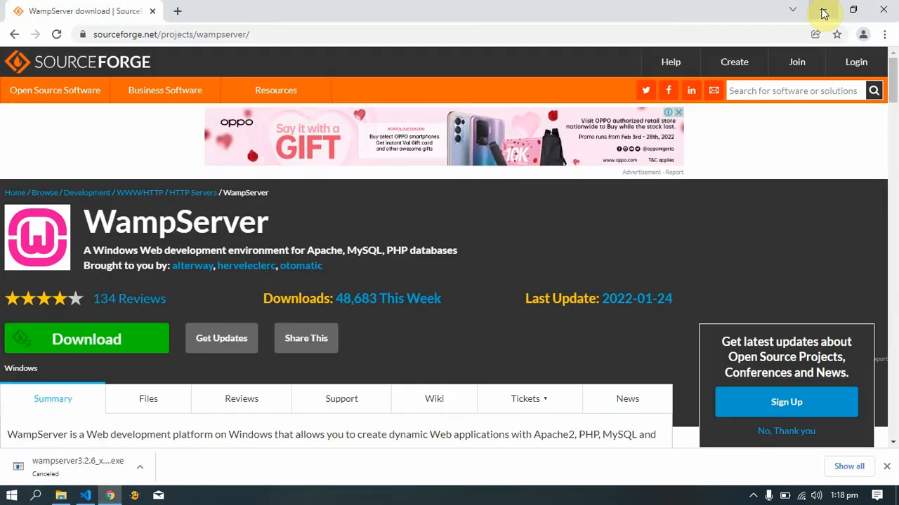
click(823, 9)
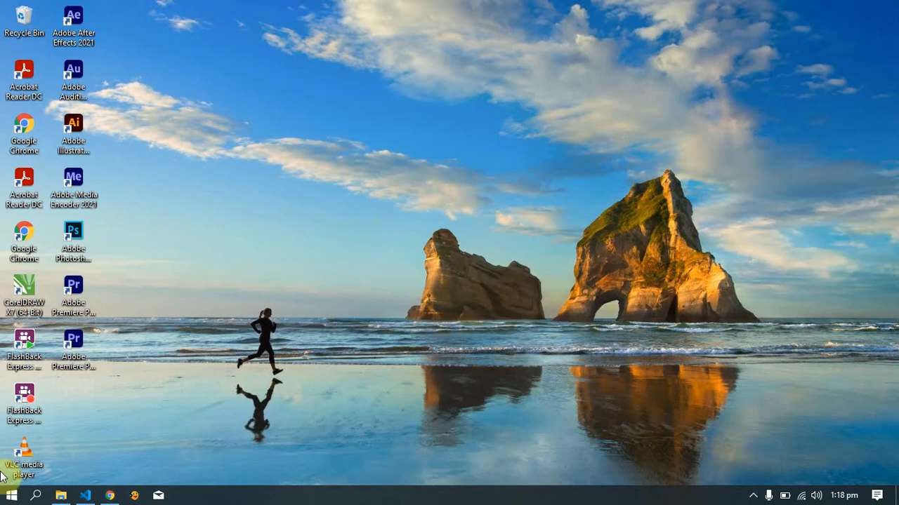
click(61, 496)
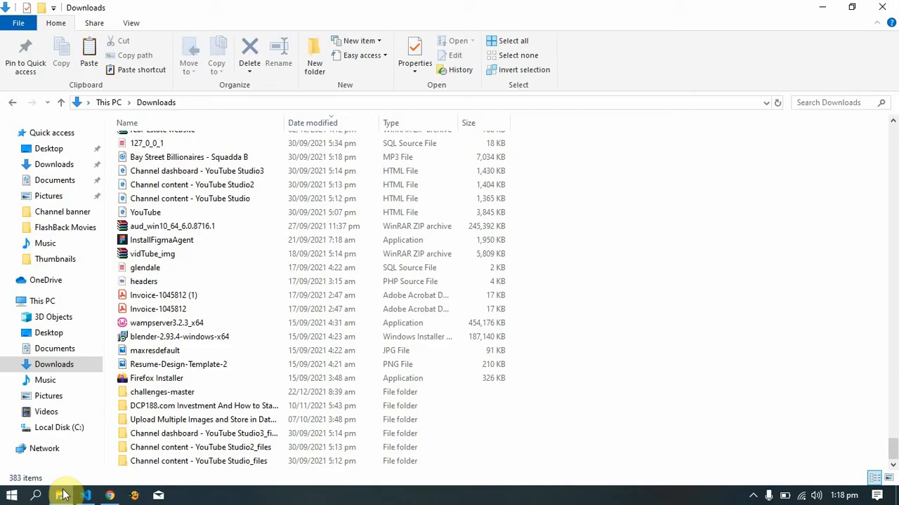
click(852, 7)
drag(409, 64, 703, 24)
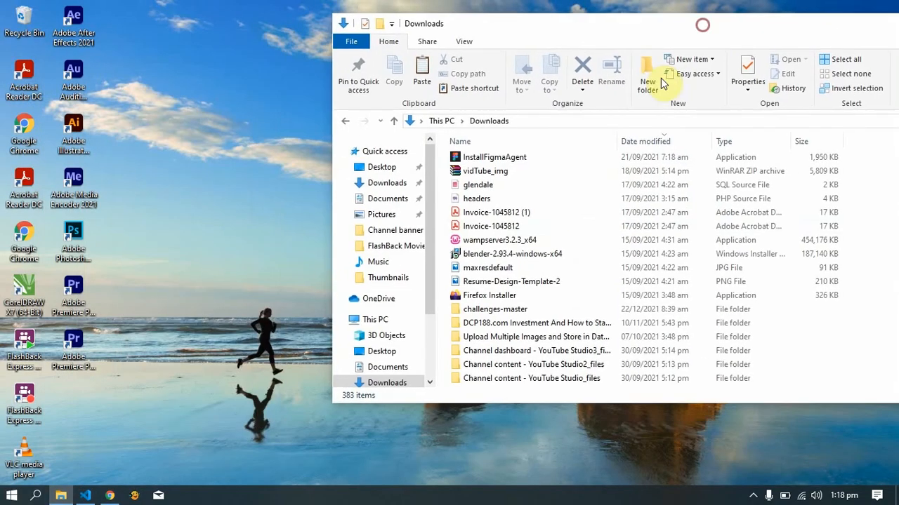
click(482, 245)
drag(481, 244, 330, 299)
drag(117, 386, 106, 417)
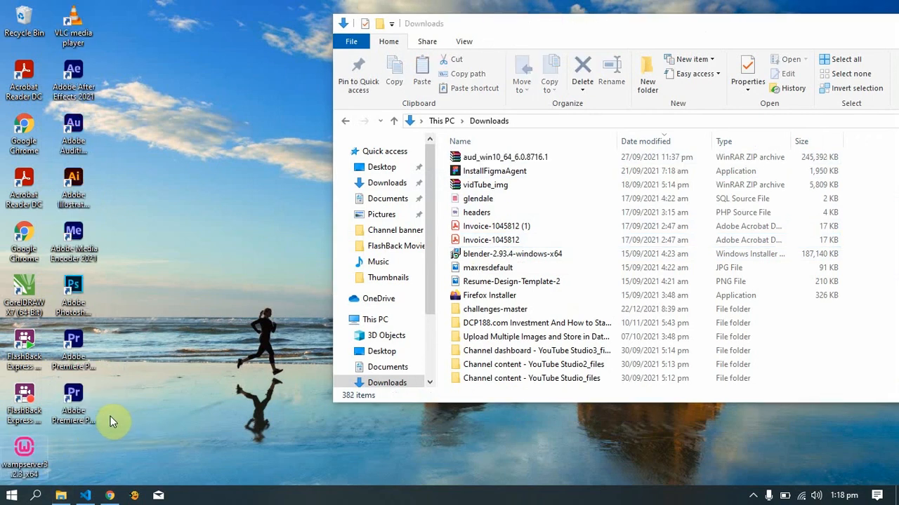
drag(847, 25, 694, 12)
click(853, 12)
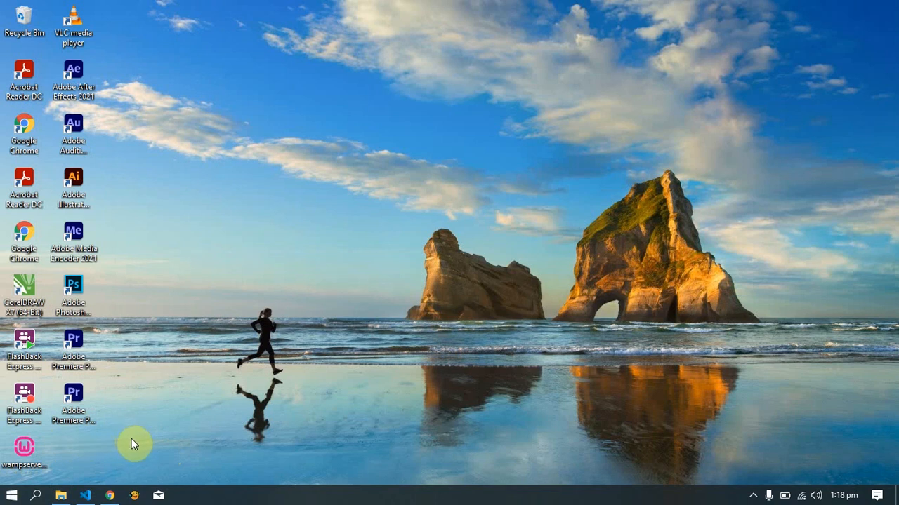
Launch the wampserver3.2.3_x64 installer from the desktop and confirm English as the setup language
double_click(27, 450)
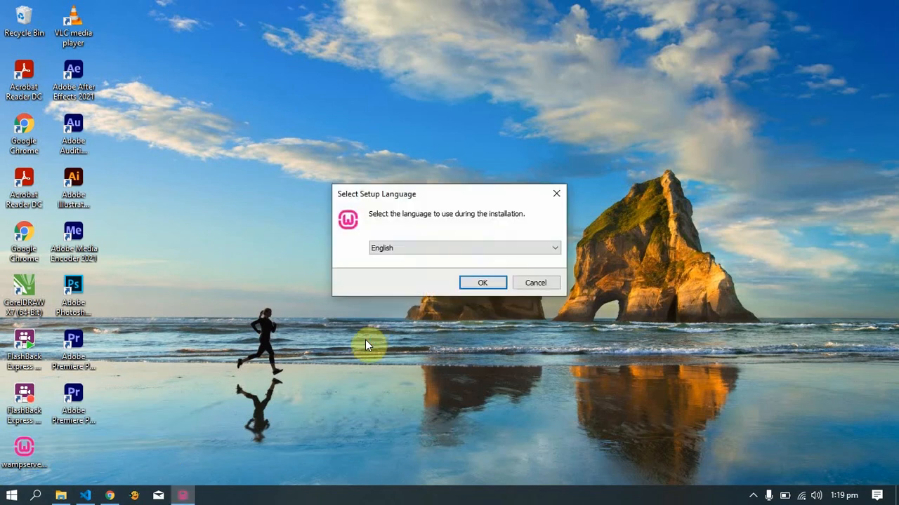
click(411, 249)
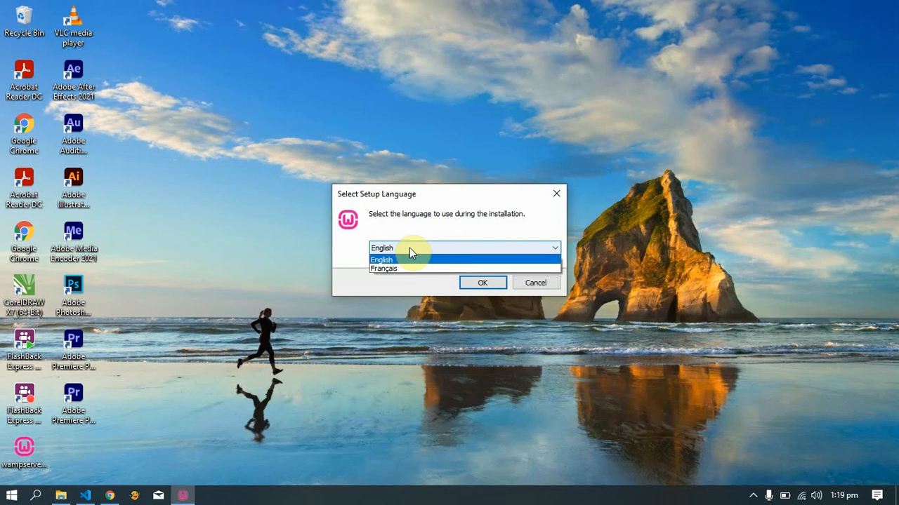
click(410, 249)
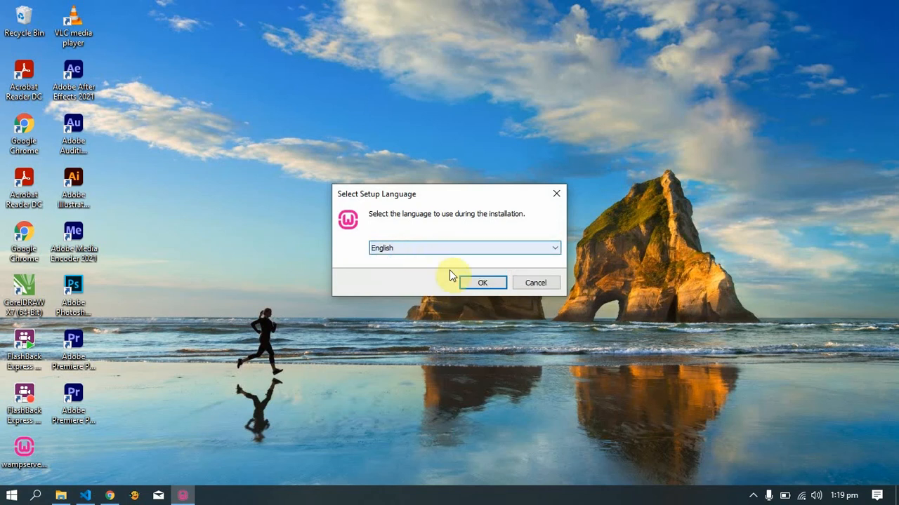
click(472, 283)
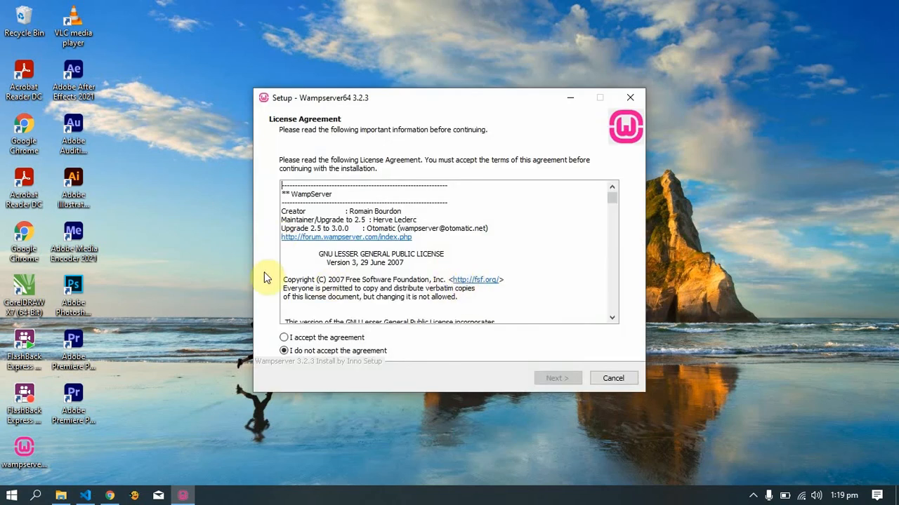
Accept the Wampserver64 license agreement and continue to the installation information
click(285, 338)
scroll(343, 186, down, 1)
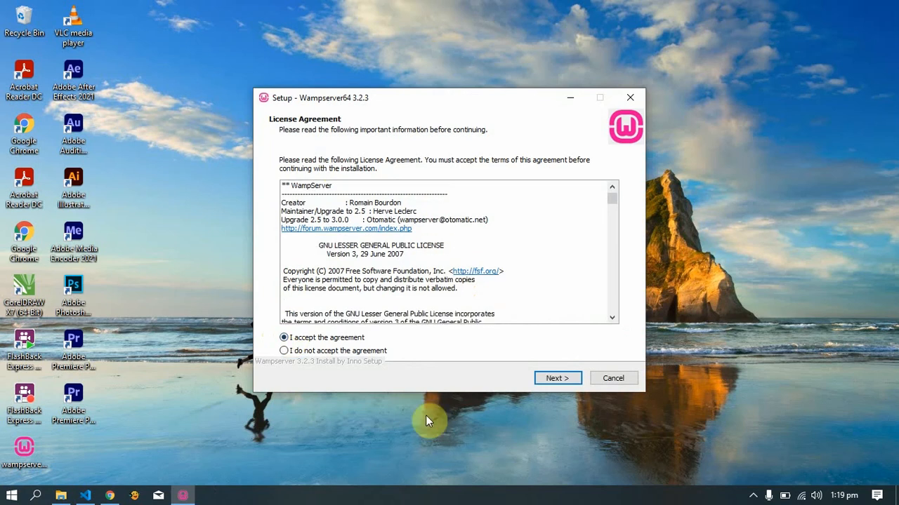
click(571, 378)
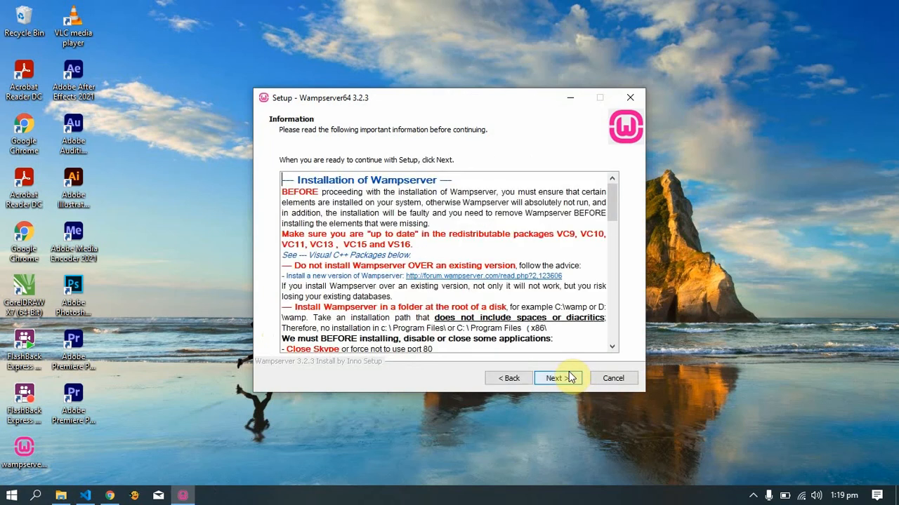
Read through the installation prerequisites and Visual C++ packages, and continue with c:\wamp64 as the destination folder
scroll(344, 232, down, 3)
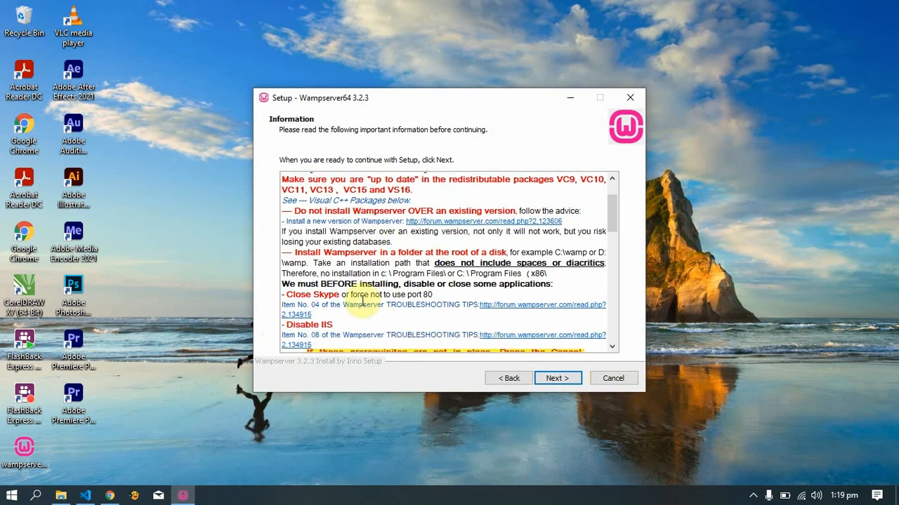
scroll(362, 300, down, 5)
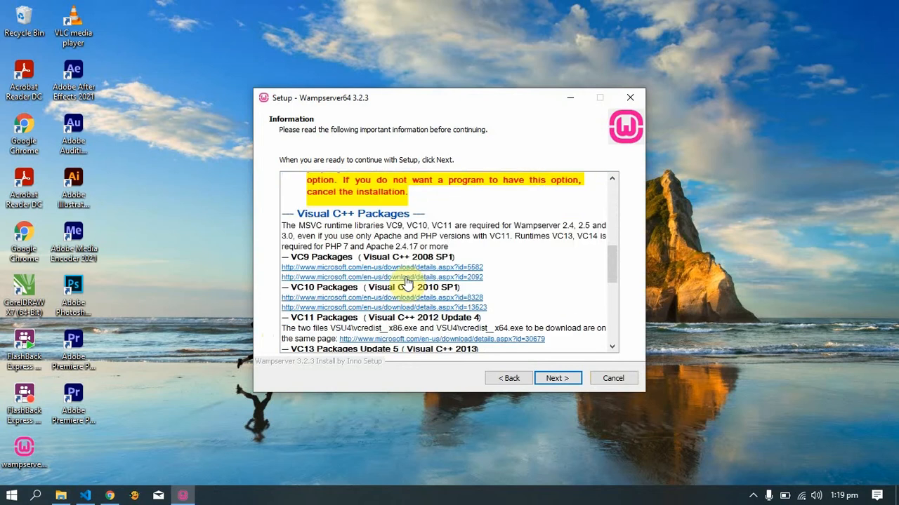
scroll(406, 281, down, 8)
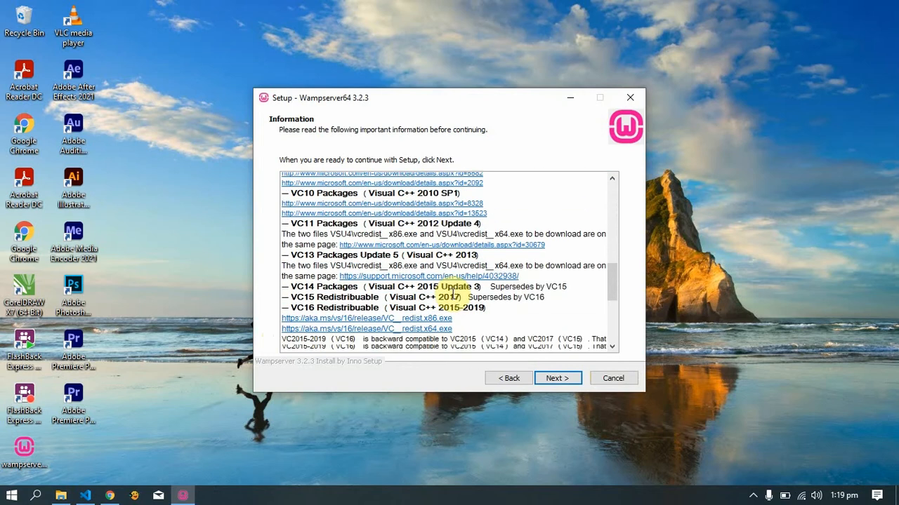
click(556, 379)
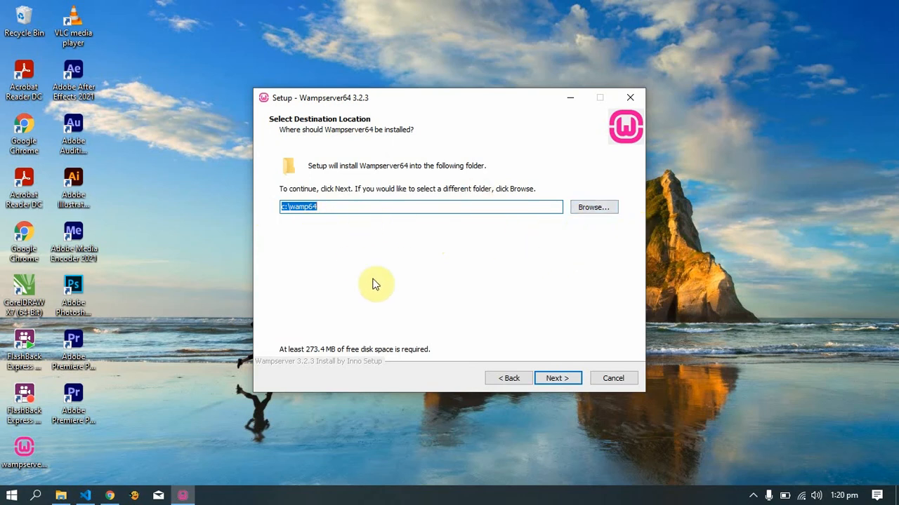
click(558, 378)
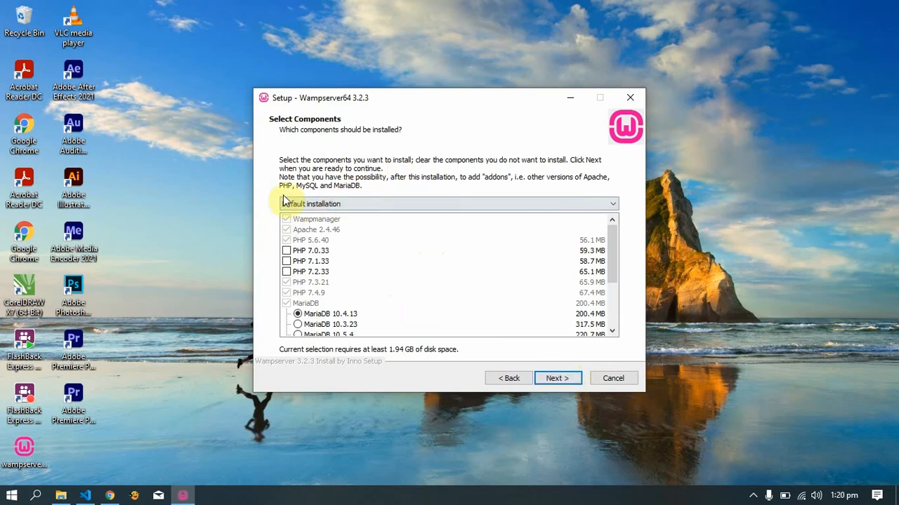
Add PHP 7.2.33 to the components to install and review the MariaDB, MySQL and application options
click(340, 204)
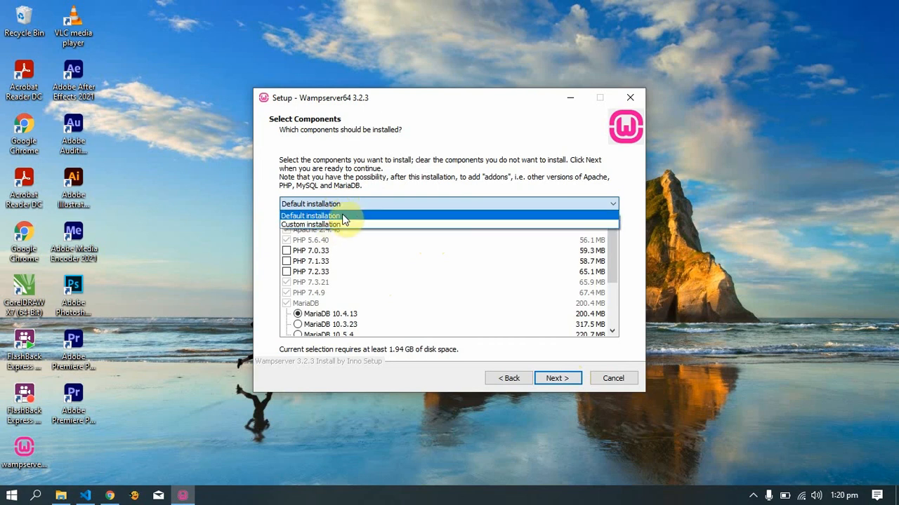
click(352, 205)
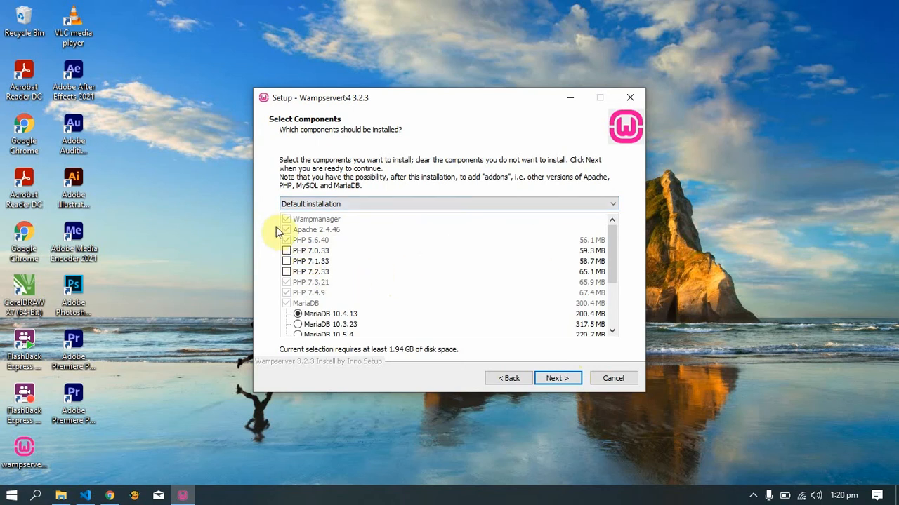
click(286, 273)
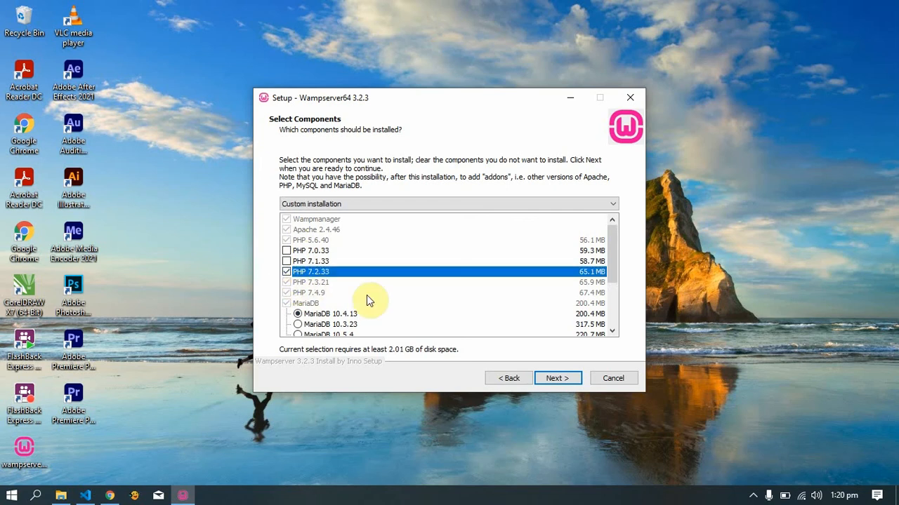
scroll(366, 295, down, 1)
scroll(445, 305, down, 2)
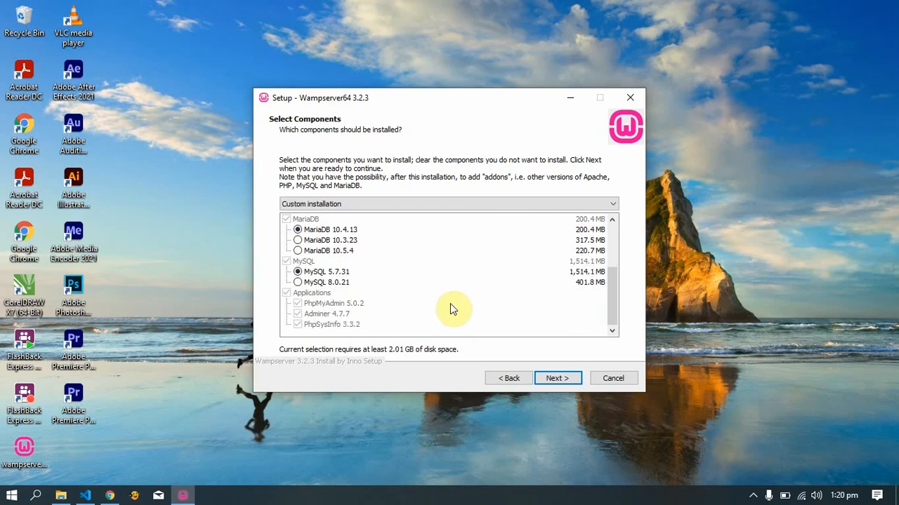
Keep Wampserver64 as the Start Menu folder, then start the installation after reviewing the summary of selected components
click(558, 378)
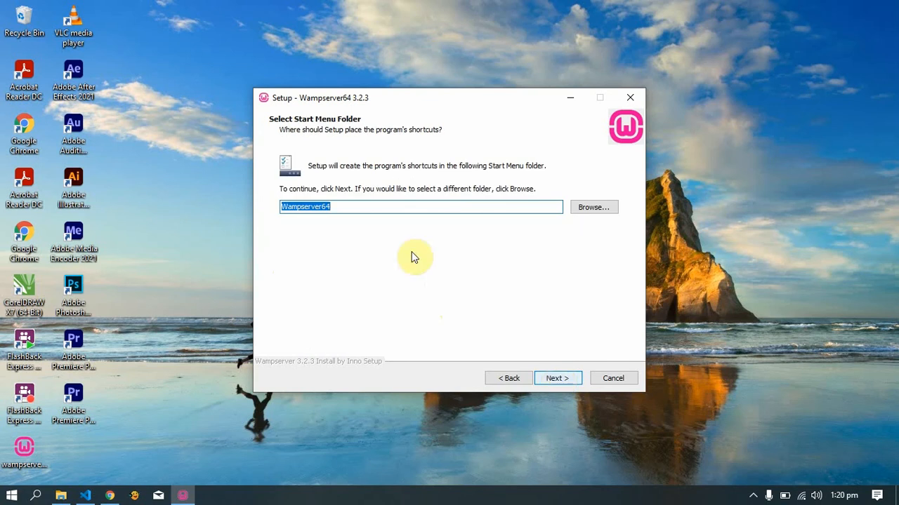
click(558, 380)
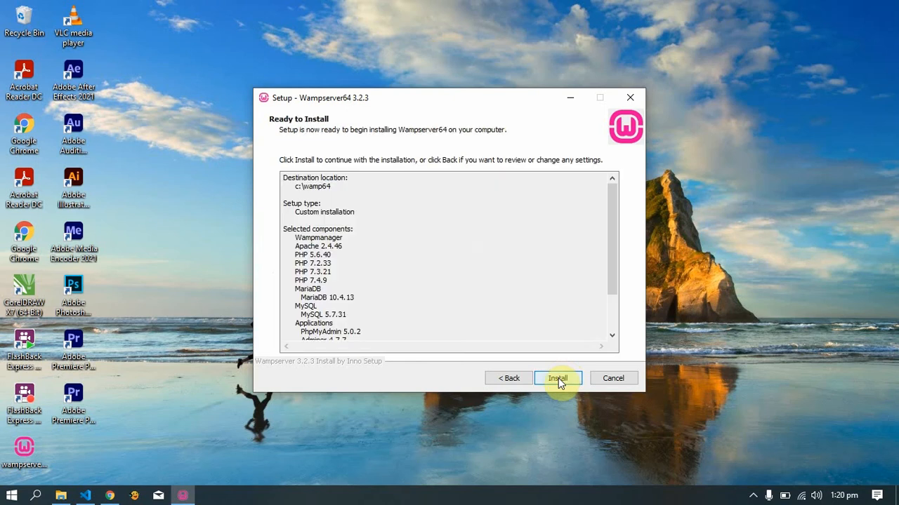
scroll(327, 237, down, 2)
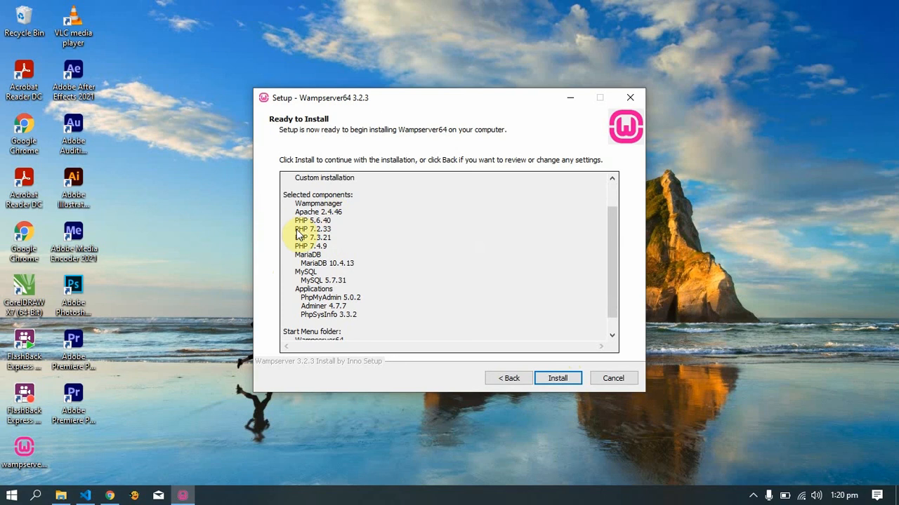
click(566, 382)
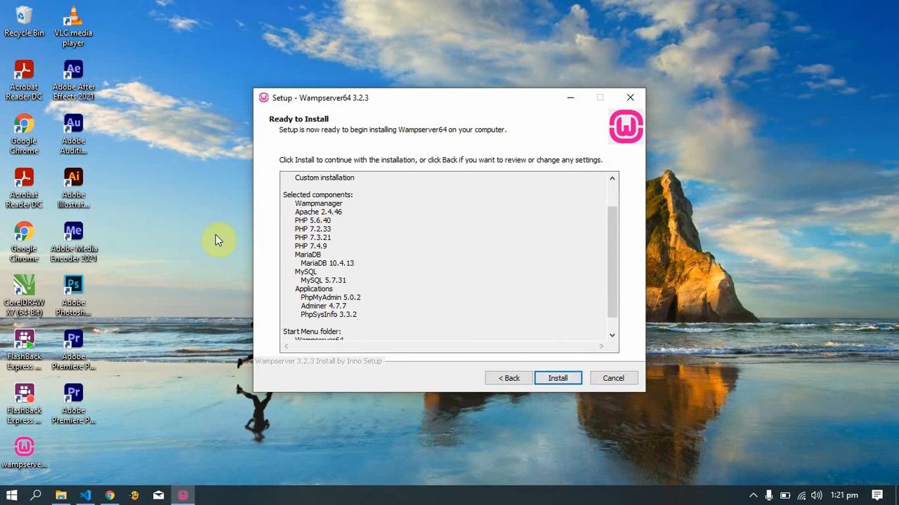
scroll(351, 287, down, 1)
scroll(323, 211, up, 2)
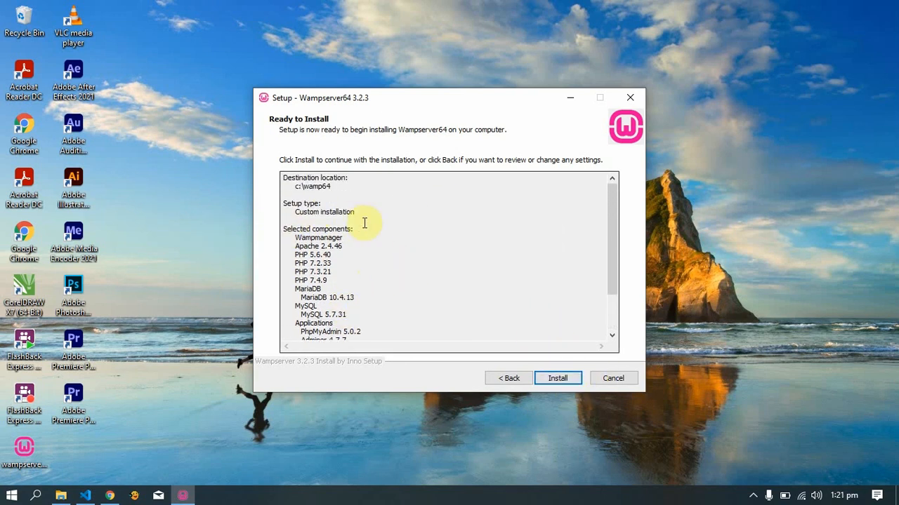
scroll(523, 325, down, 1)
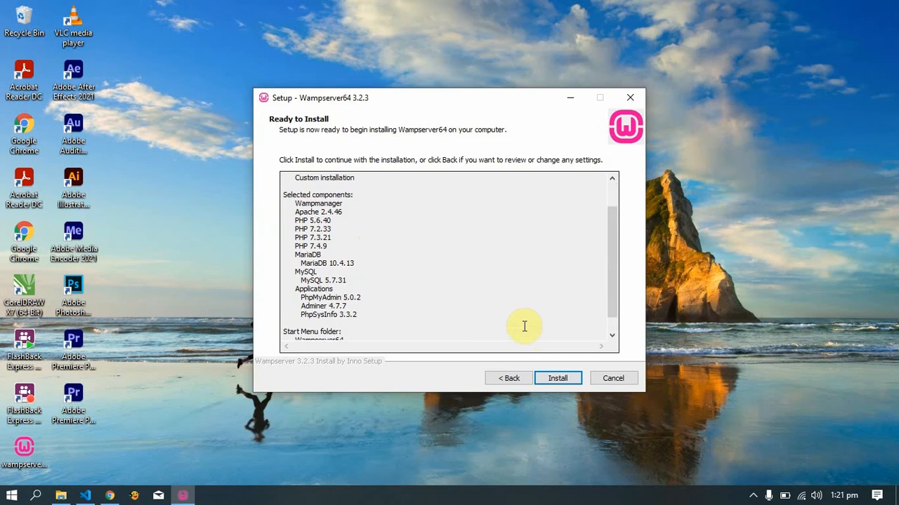
scroll(524, 326, down, 1)
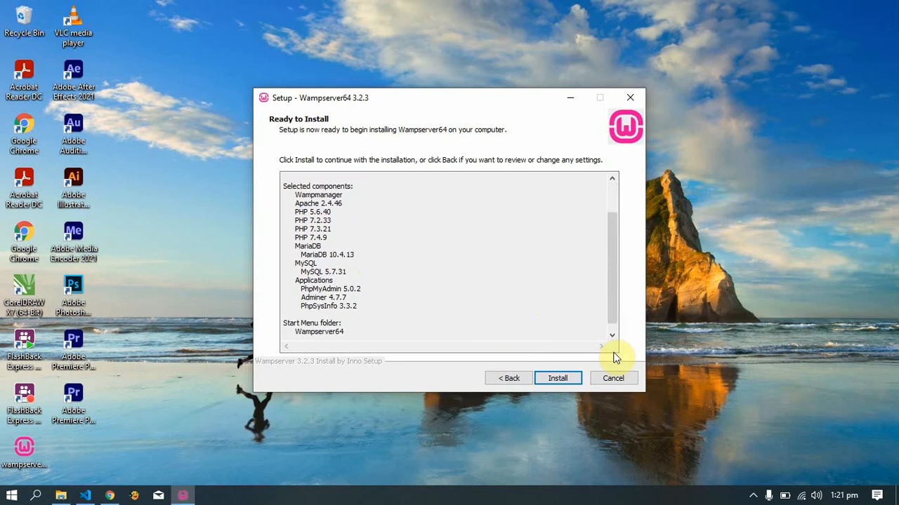
click(558, 378)
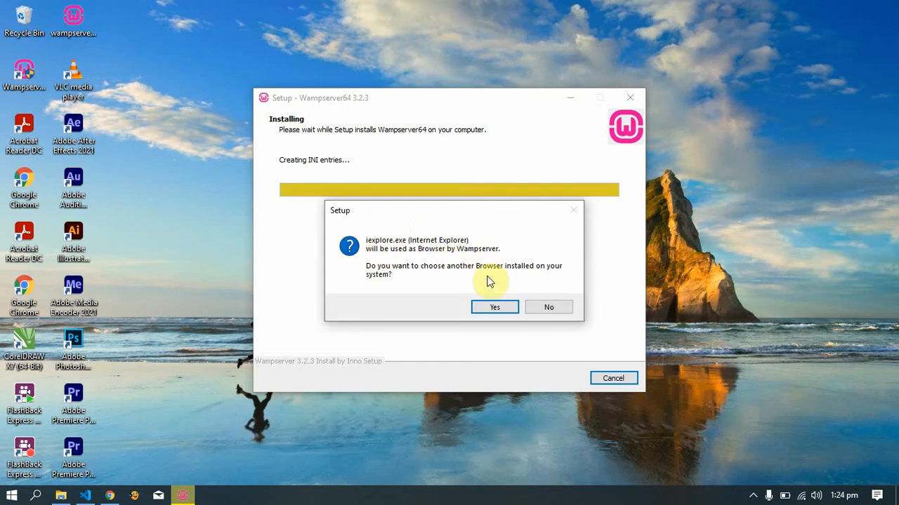
Opt to choose another default browser and select chrome in C:\Program Files (x86)\Google\Chrome\Application
click(492, 307)
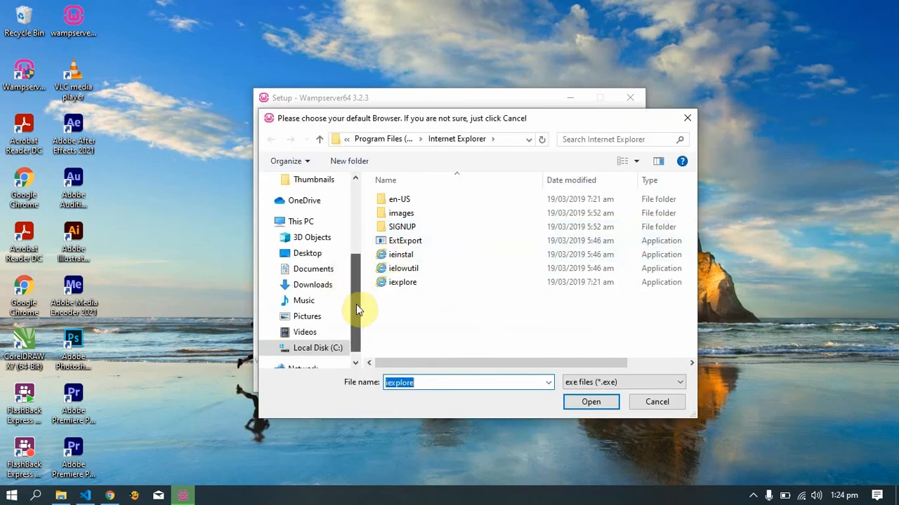
drag(356, 304, 354, 314)
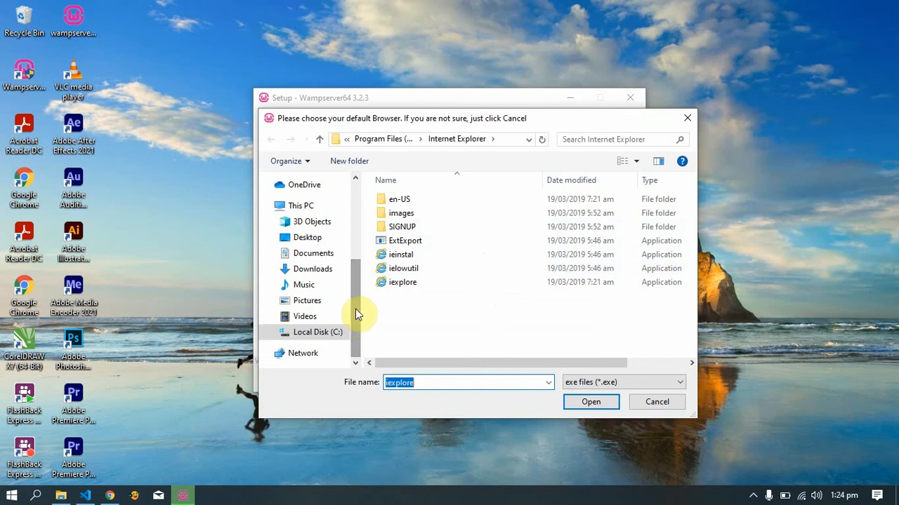
mouse_move(355, 309)
mouse_down()
mouse_move(355, 288)
mouse_move(349, 324)
mouse_up()
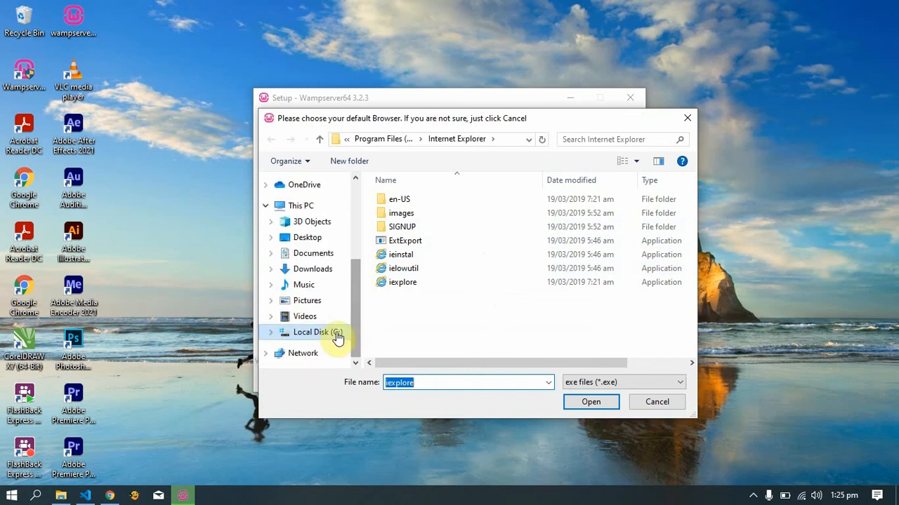
click(336, 335)
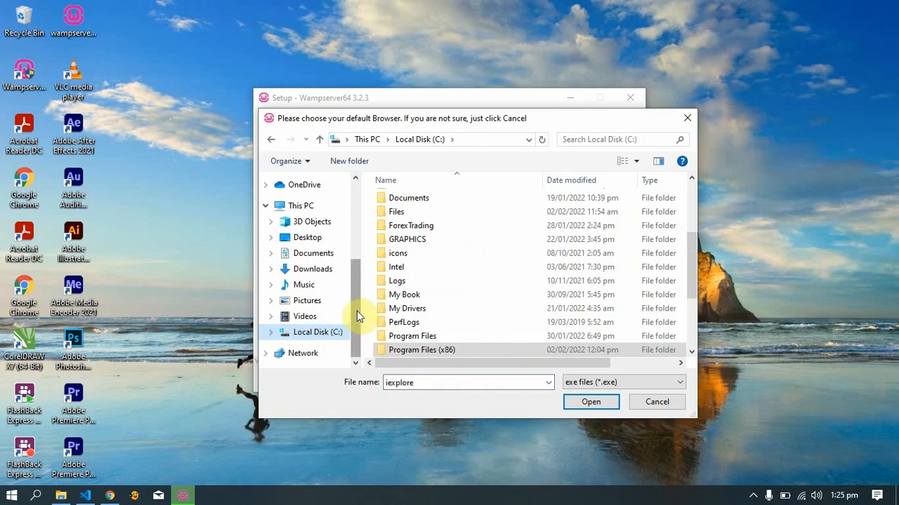
scroll(426, 321, down, 1)
click(423, 324)
double_click(424, 324)
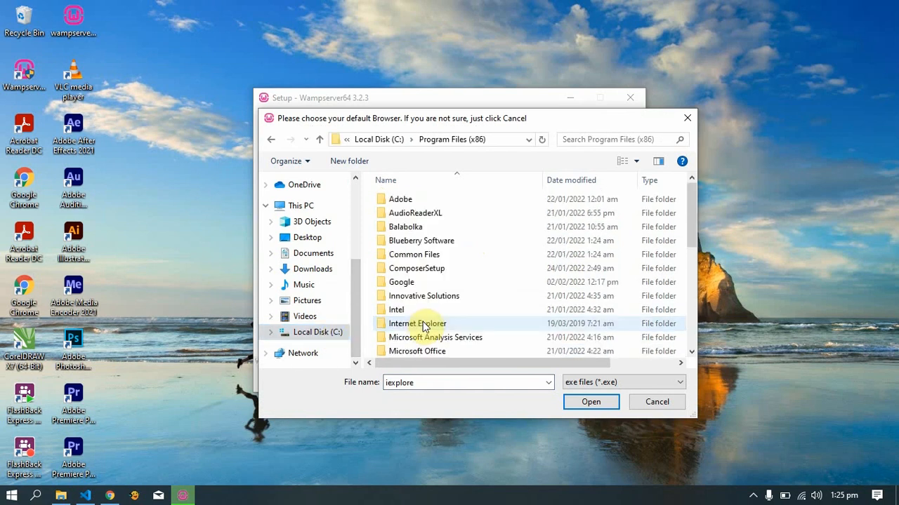
scroll(408, 292, down, 2)
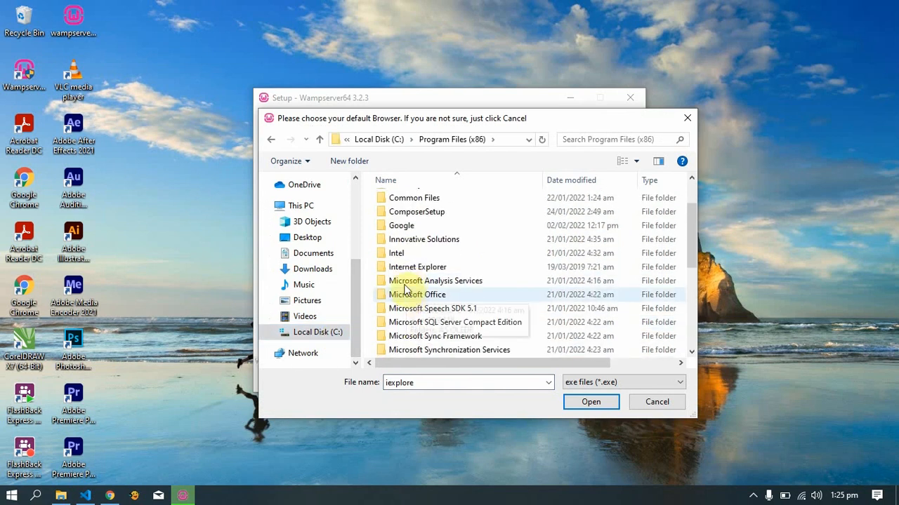
double_click(401, 226)
double_click(402, 200)
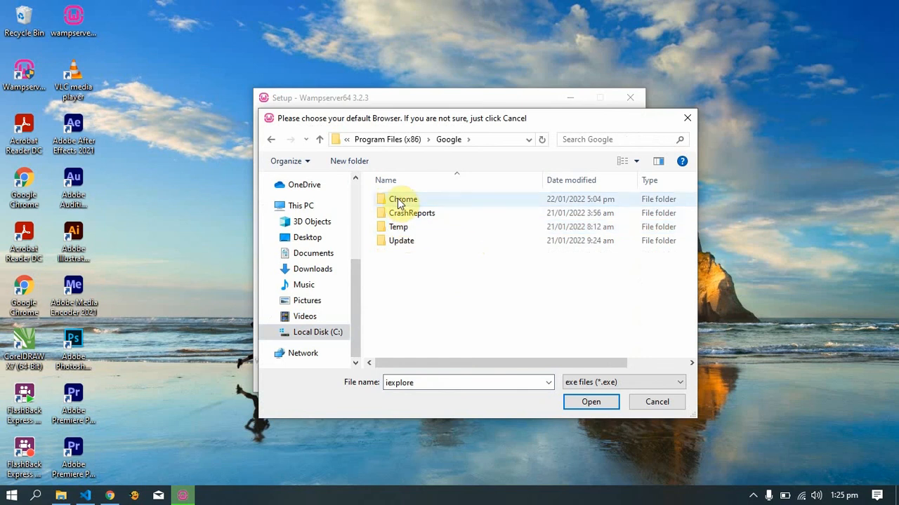
double_click(398, 201)
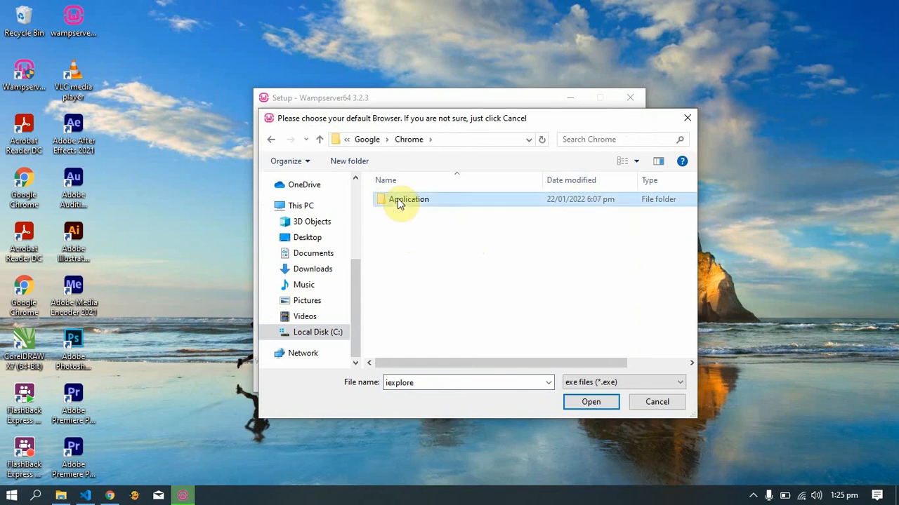
click(402, 229)
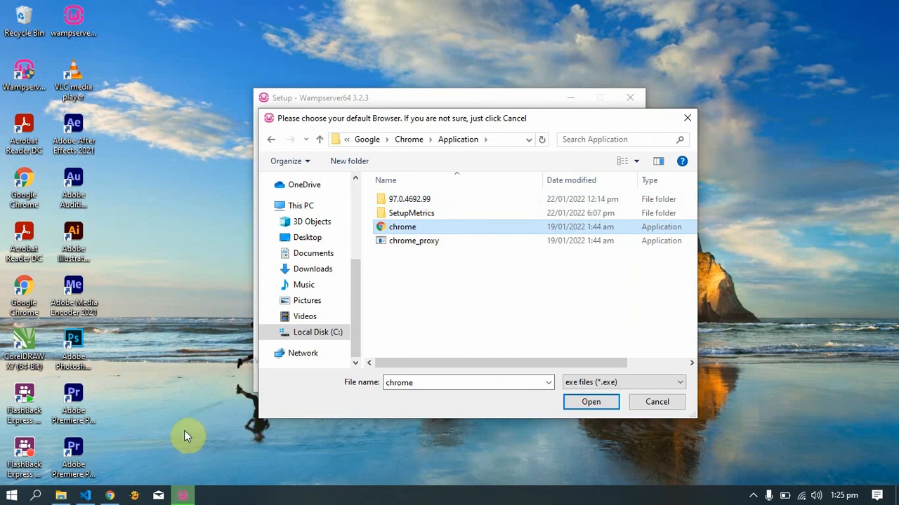
Find Google Chrome's file location through Windows search and copy the folder path C:\ProgramData\Microsoft\Windows\Start Menu\Programs
click(14, 500)
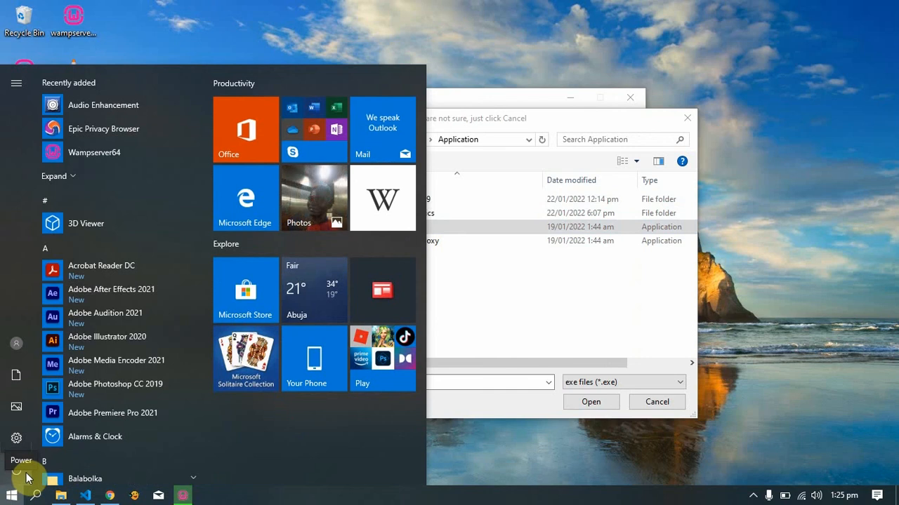
text(chr)
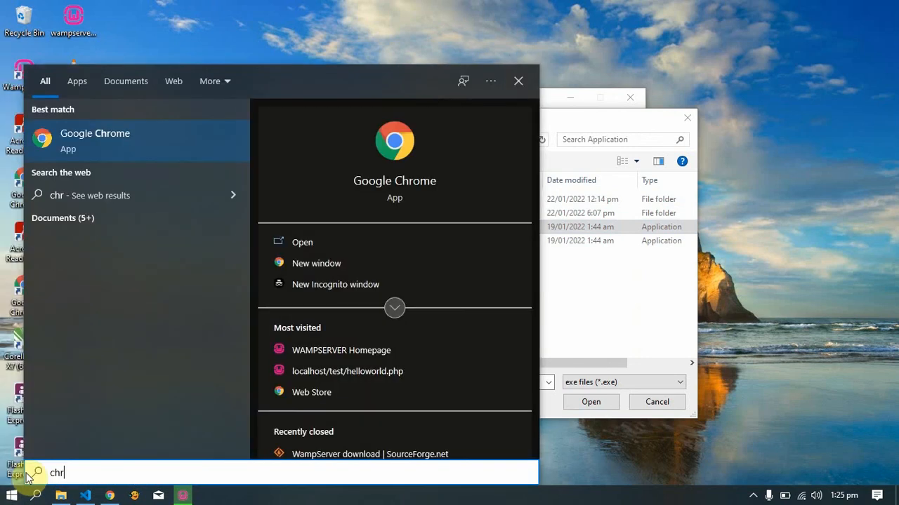
right_click(146, 141)
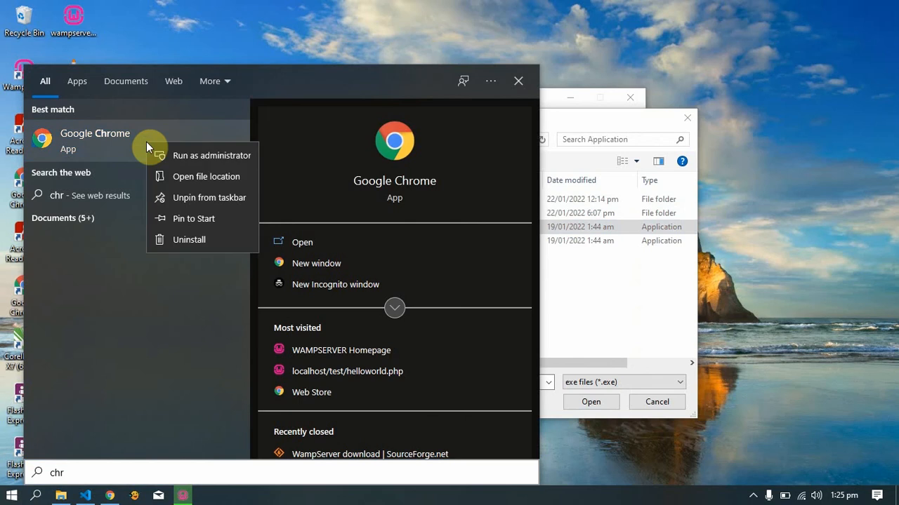
click(196, 178)
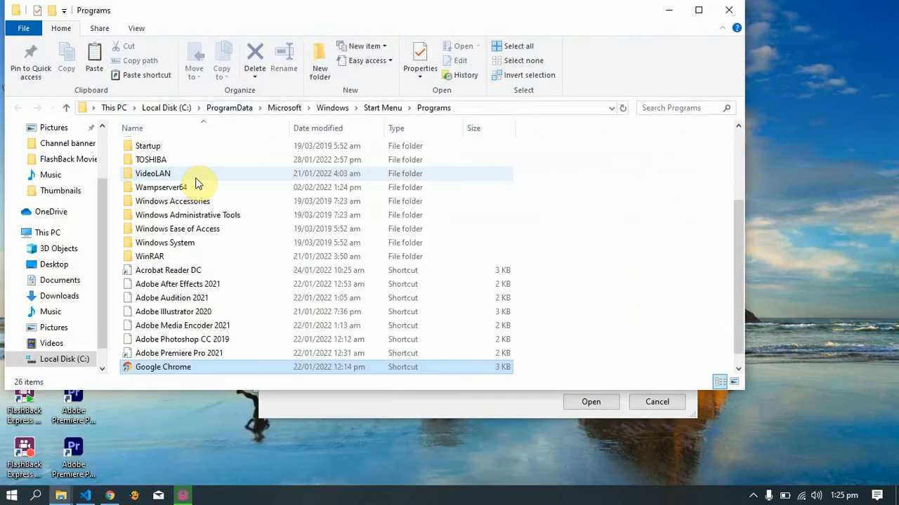
click(491, 107)
key(ctrl+c)
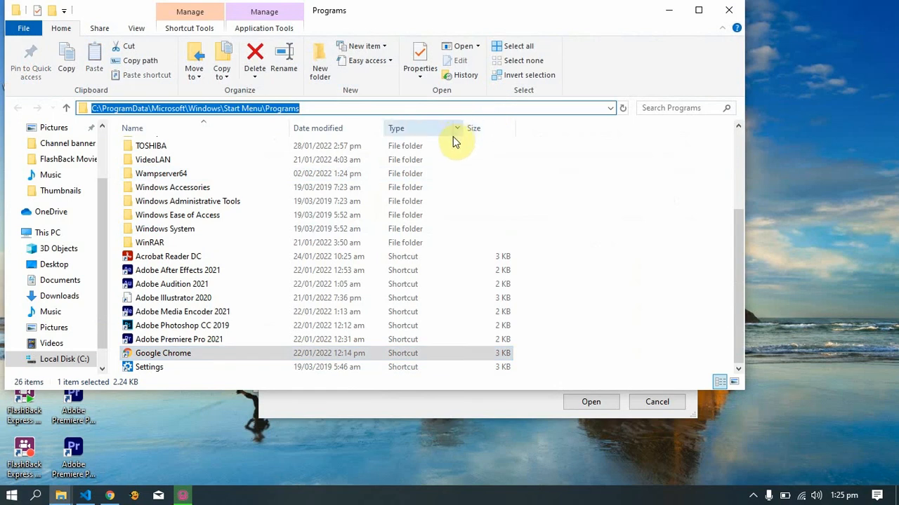
click(831, 276)
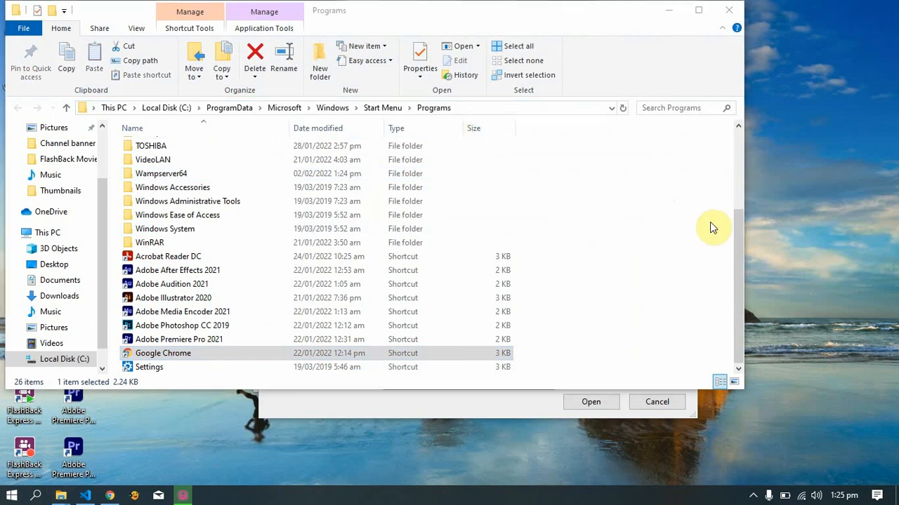
click(666, 12)
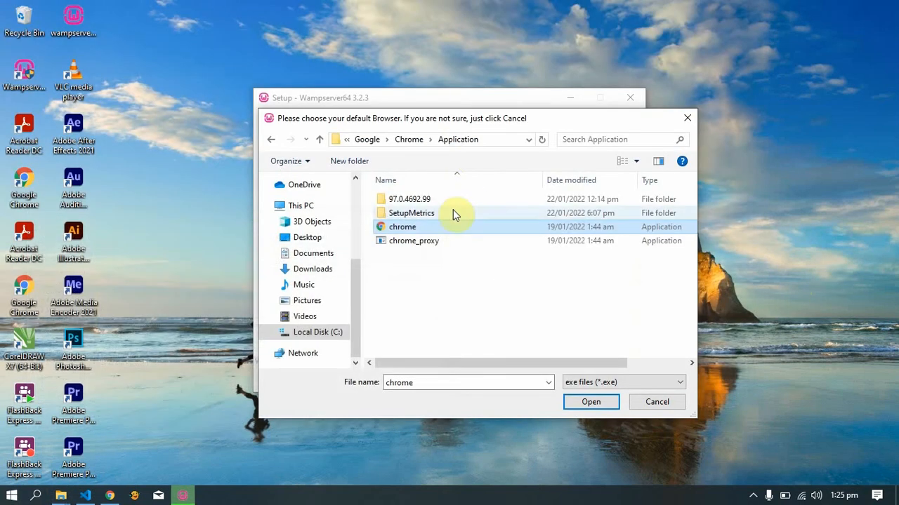
Go to the copied Start Menu\Programs path in the browser selection dialog and choose Google Chrome as Wampserver's default browser
click(500, 137)
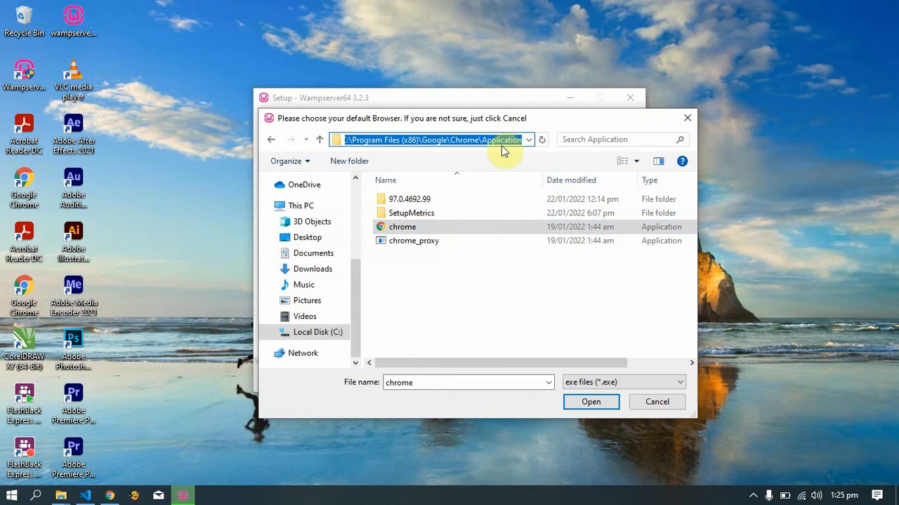
key(ctrl+v)
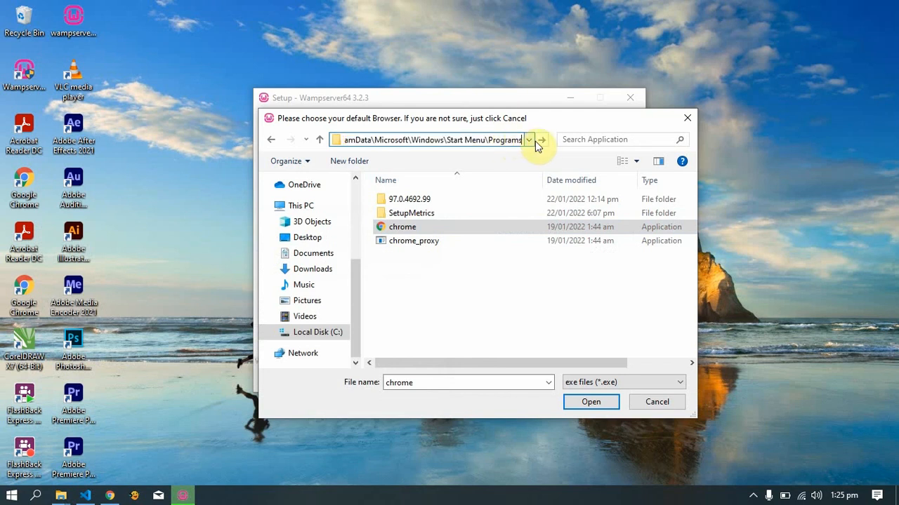
click(540, 142)
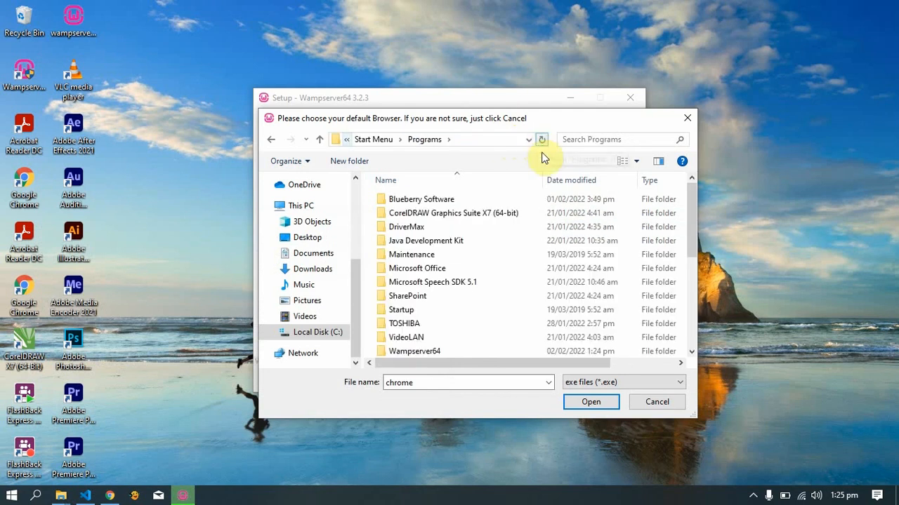
scroll(508, 341, down, 4)
scroll(424, 325, down, 1)
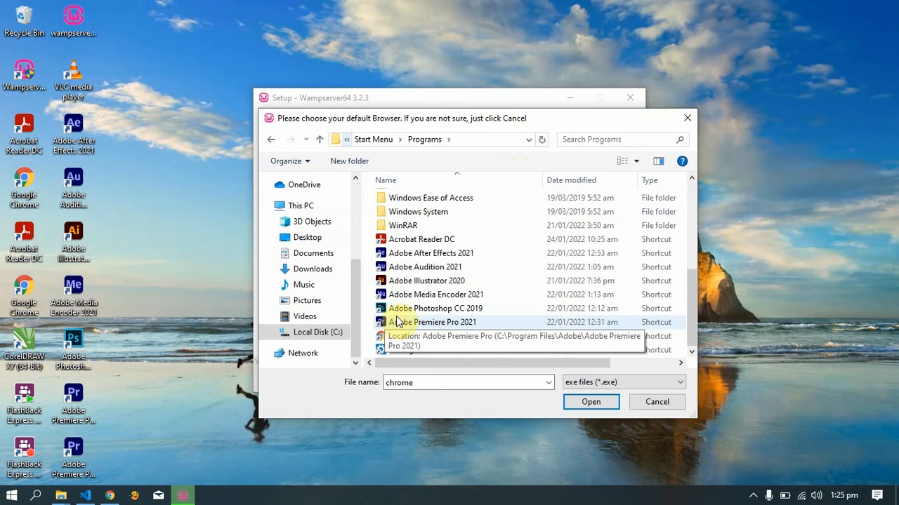
click(420, 338)
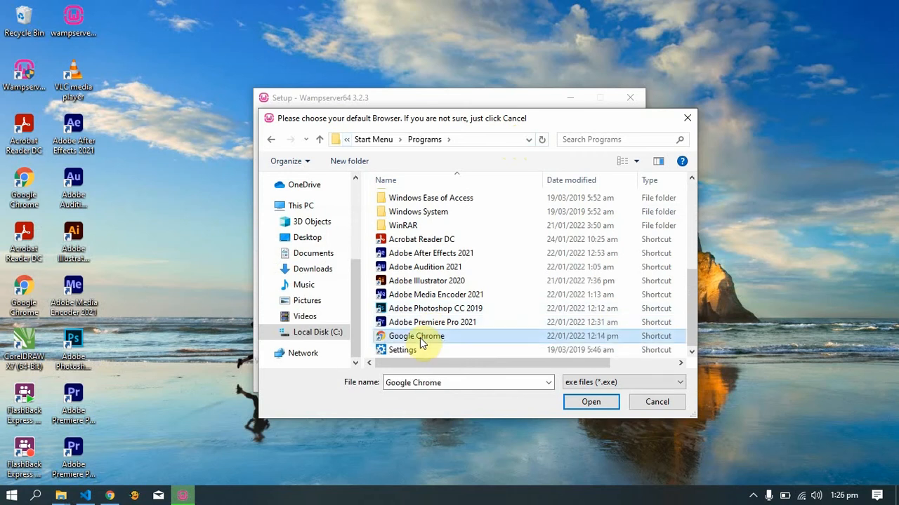
click(591, 402)
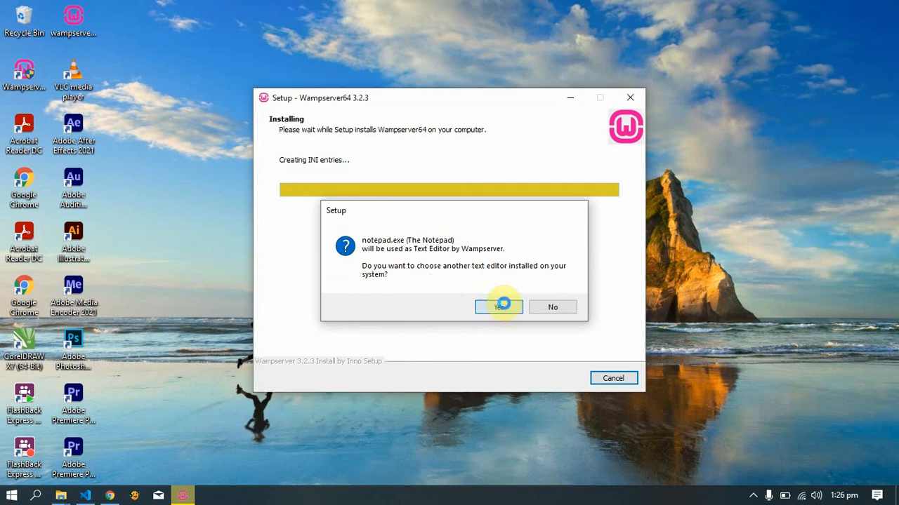
Opt to choose another text editor, then find Visual Studio Code's file location through Windows search and copy its folder path
click(504, 307)
scroll(504, 310, down, 2)
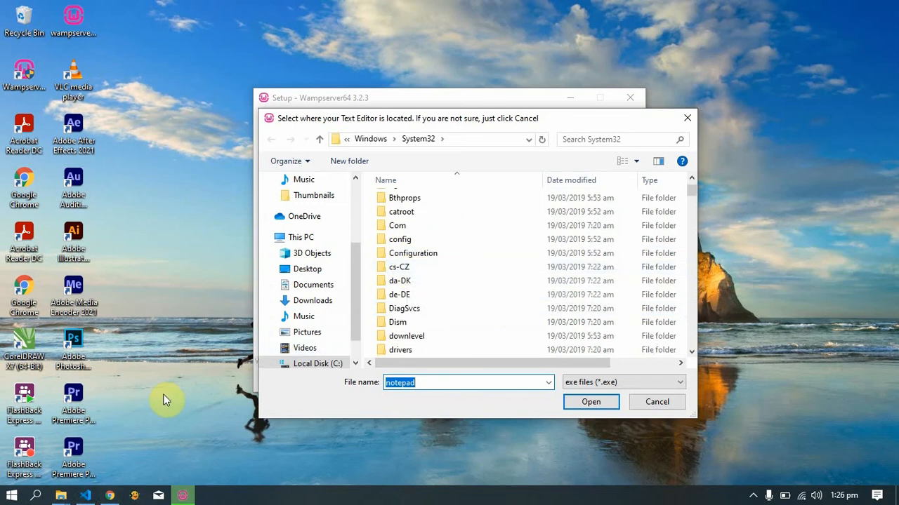
key(super)
text(v)
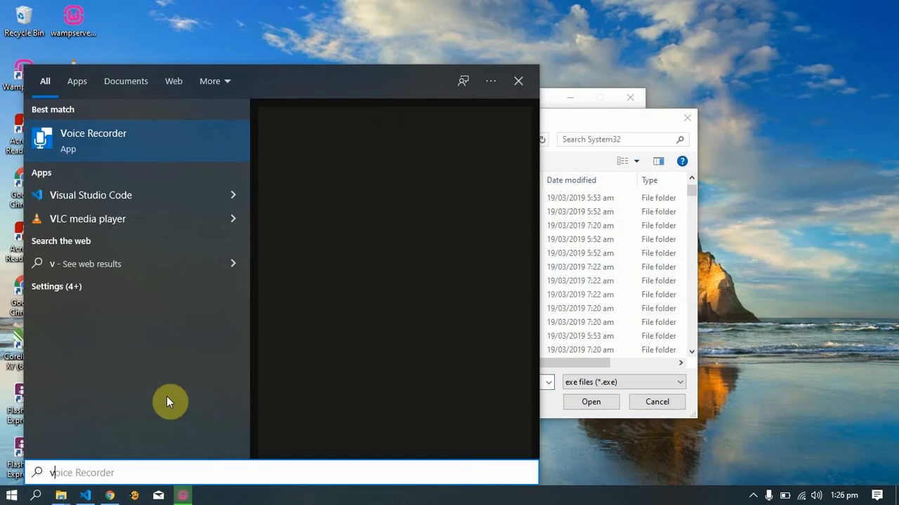
text(i)
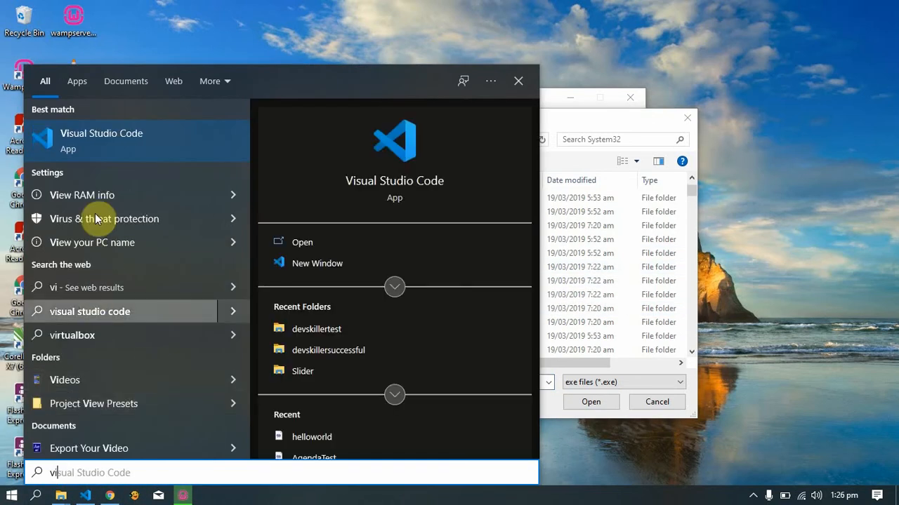
right_click(134, 138)
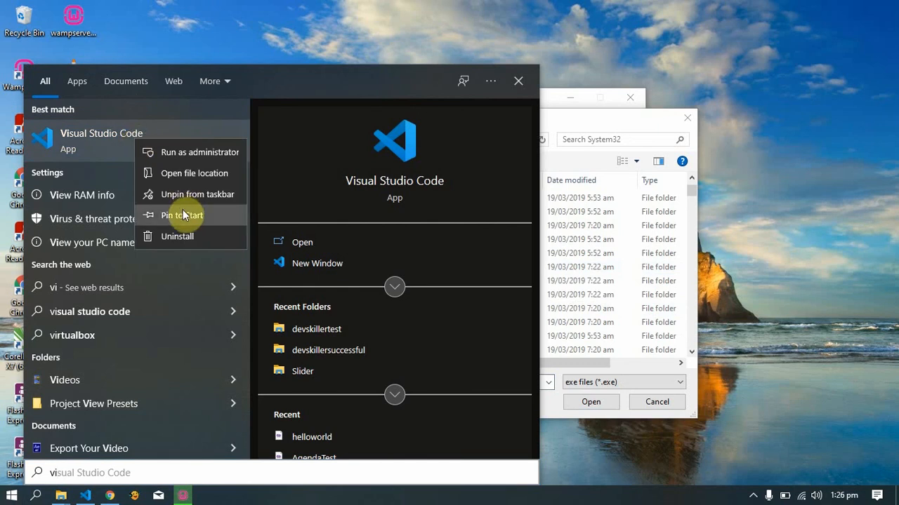
click(196, 174)
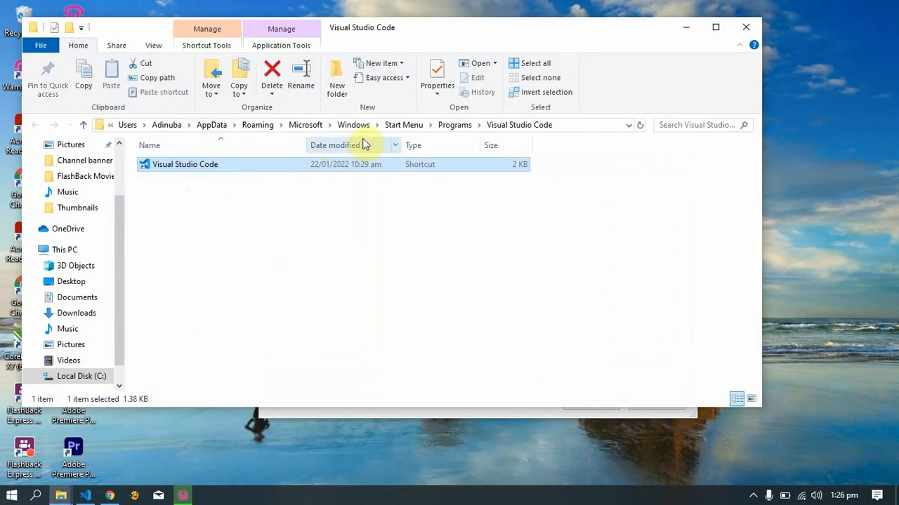
click(566, 126)
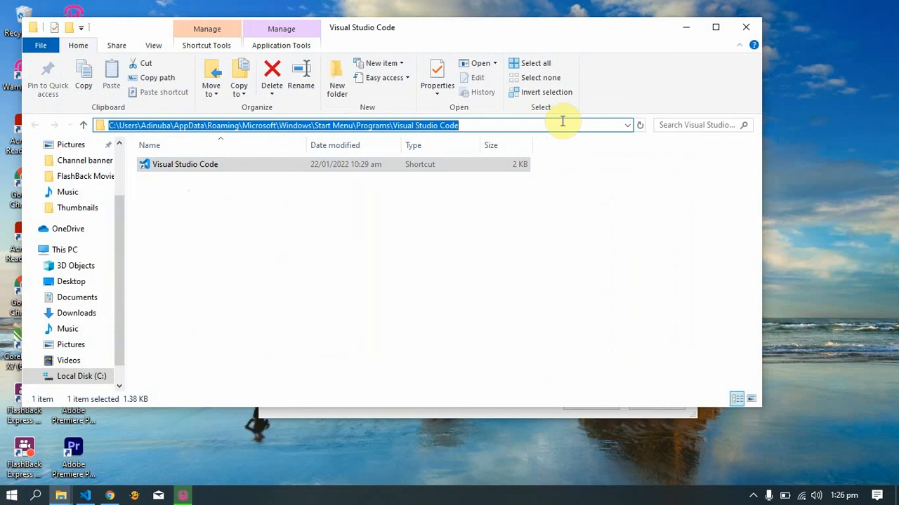
click(687, 28)
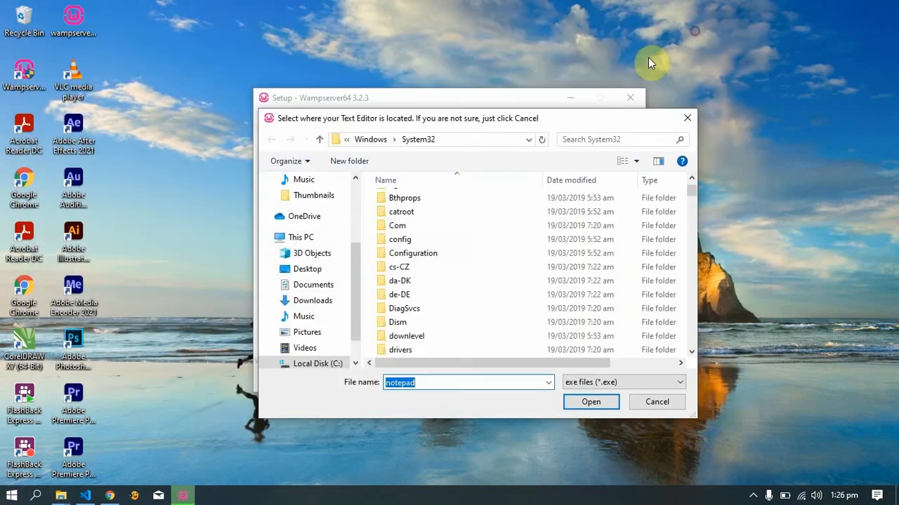
Go to the copied Visual Studio Code folder path in the text editor selection dialog and choose Visual Studio Code as Wampserver's text editor
click(477, 140)
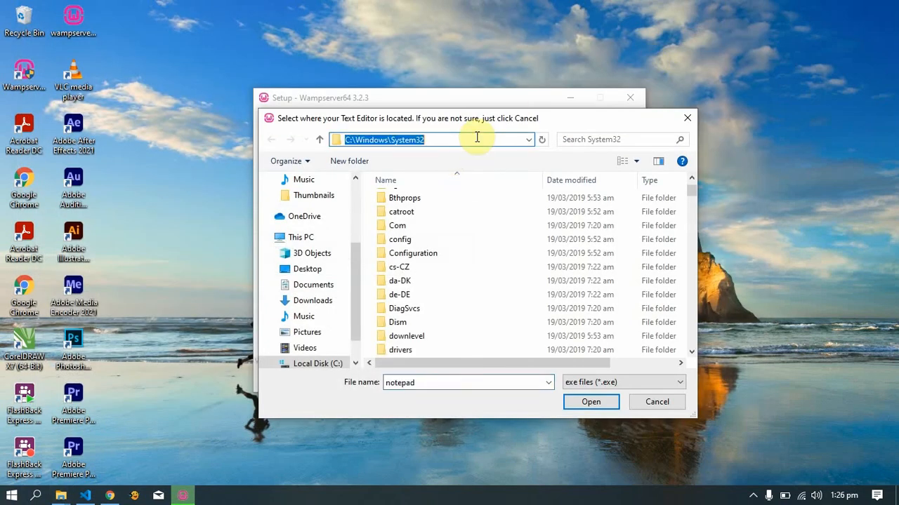
key(ctrl+v)
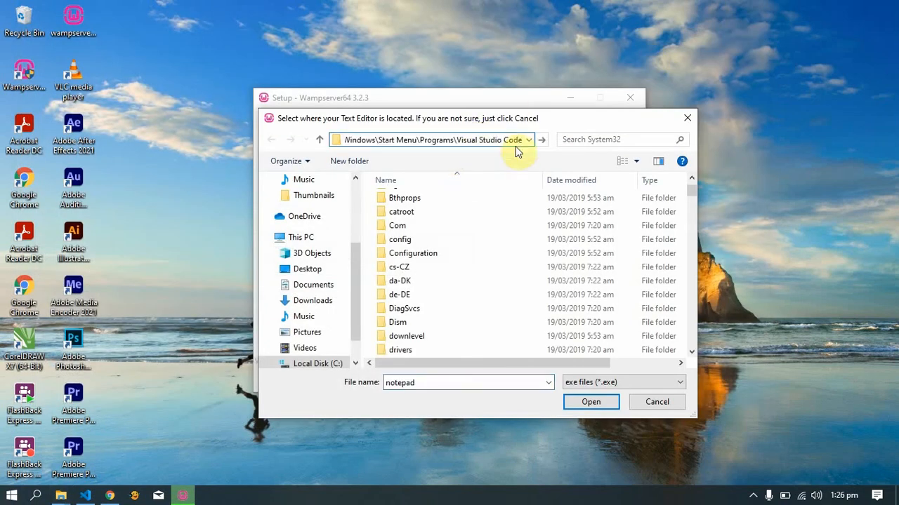
click(541, 140)
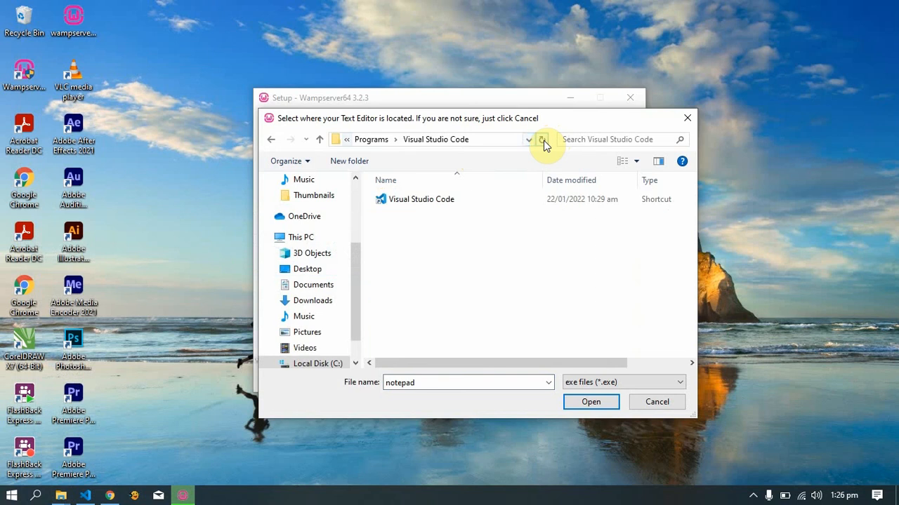
click(450, 202)
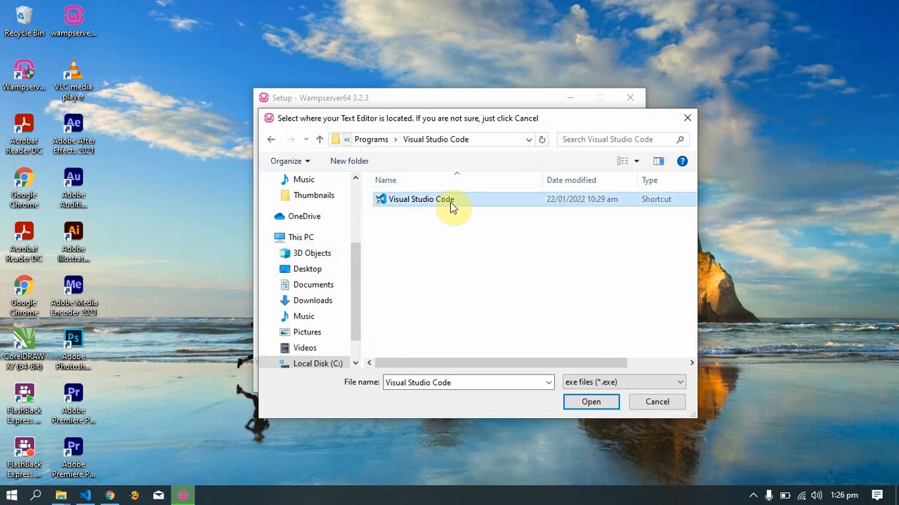
click(588, 403)
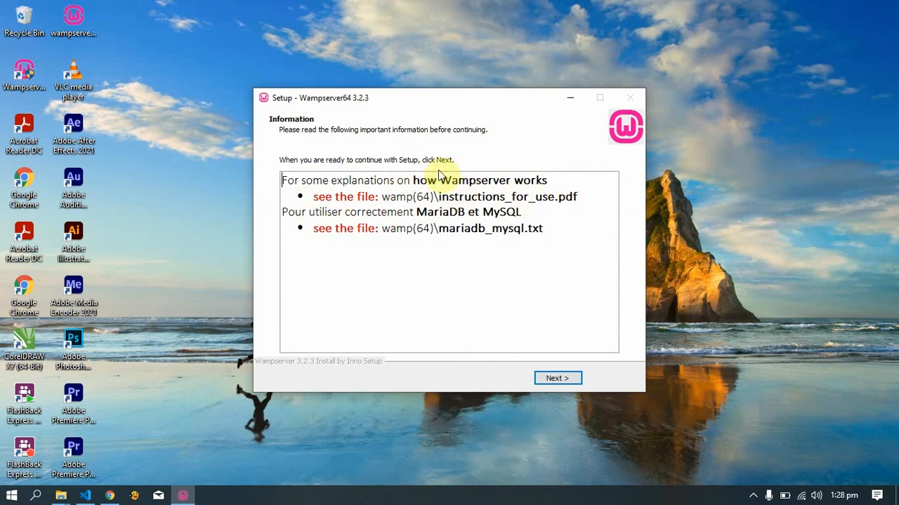
Review the setup information about the instructions_for_use.pdf file, then finish and exit the Wampserver64 setup wizard
drag(391, 197, 546, 199)
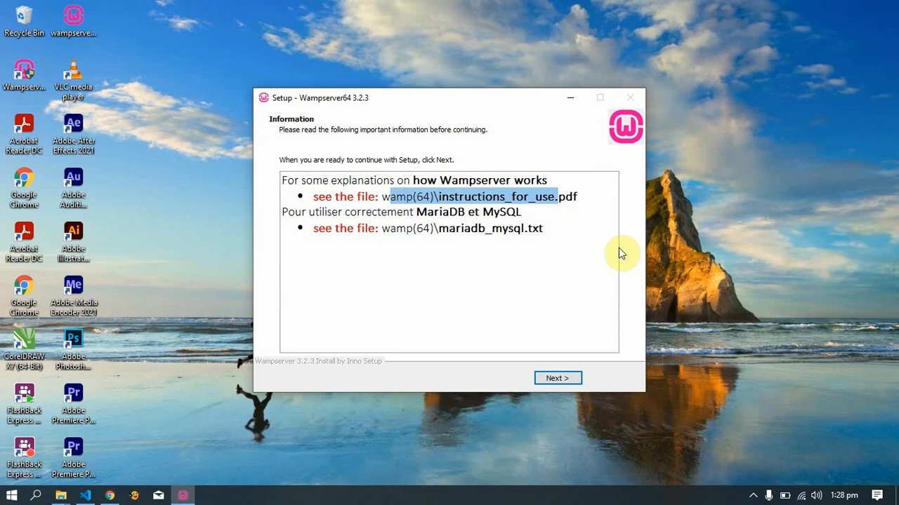
click(557, 379)
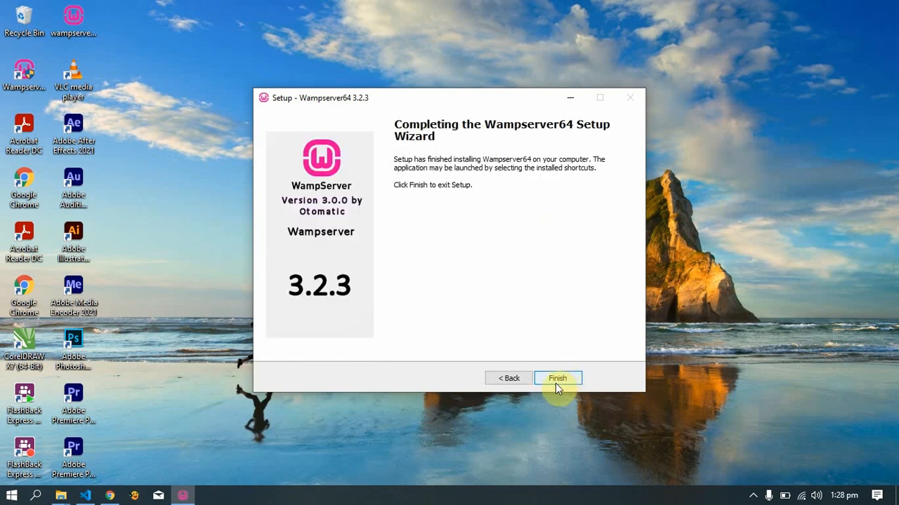
click(555, 386)
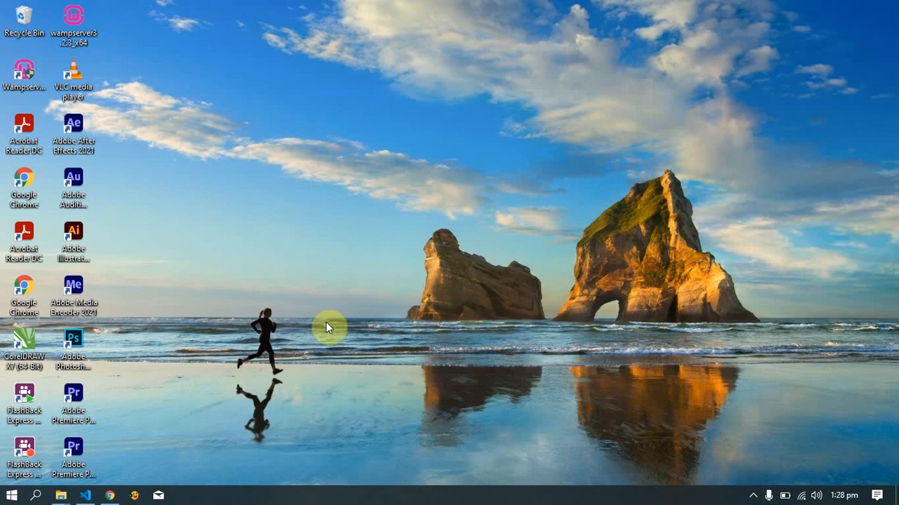
Launch Wampserver64 from the desktop and check the local server's status among the hidden system tray programs
click(38, 73)
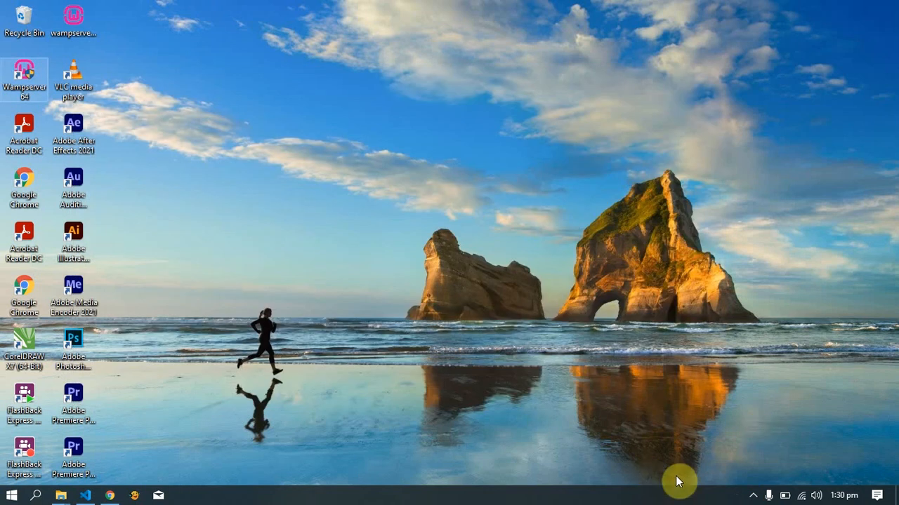
click(753, 495)
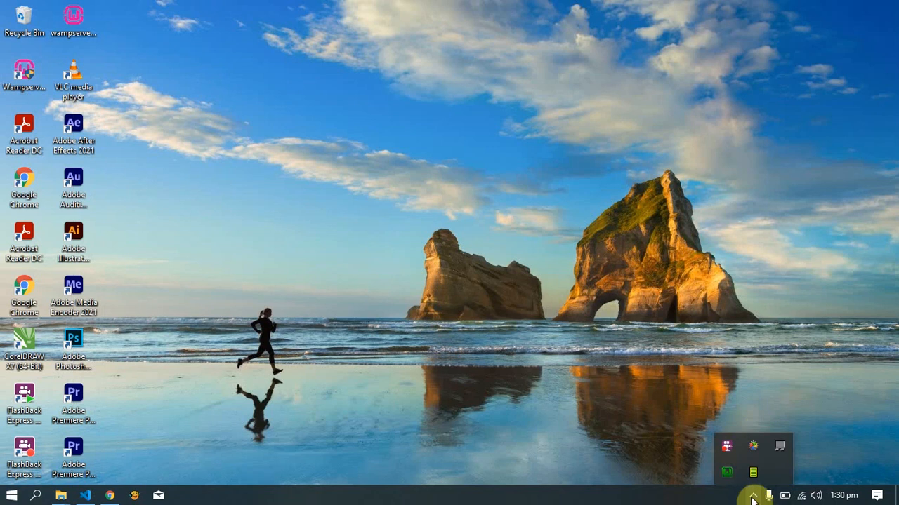
mouse_move(728, 475)
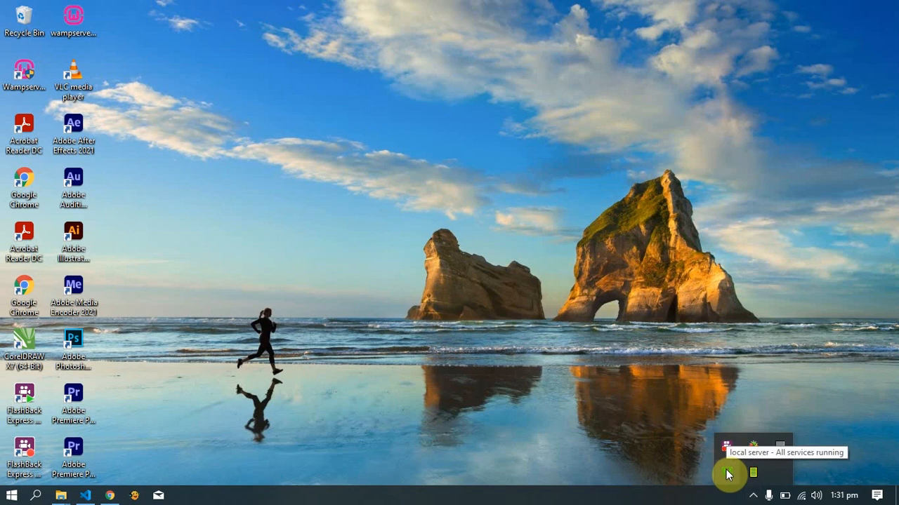
Switch to Google Chrome, load localhost in a new tab and look over the Wampserver homepage before minimizing the browser
click(110, 490)
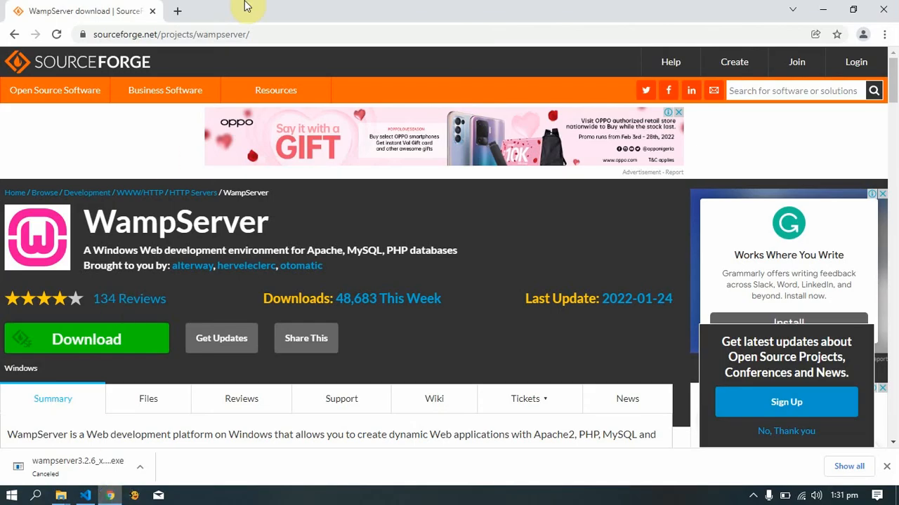
click(176, 11)
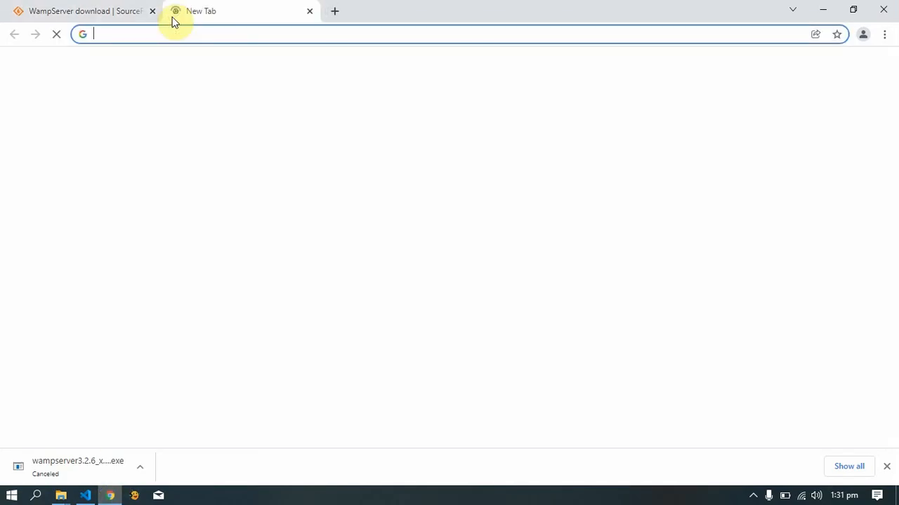
text(localhost)
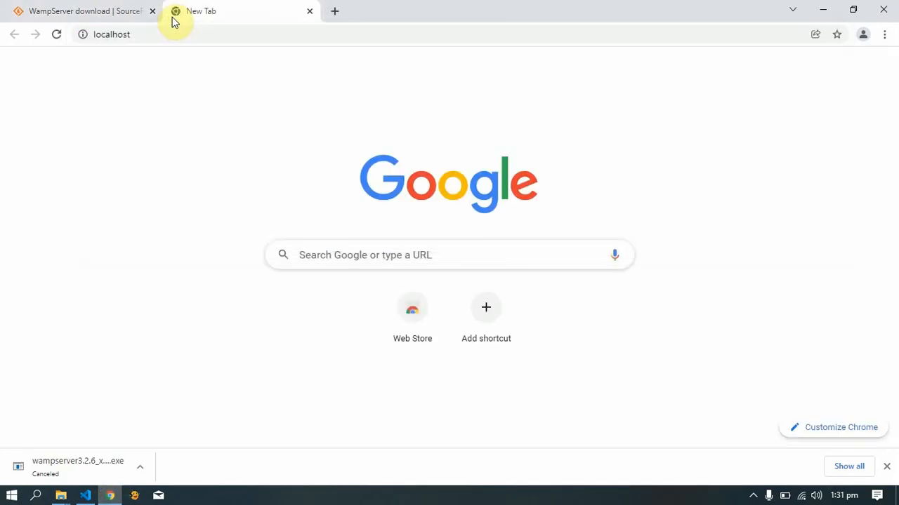
key(Return)
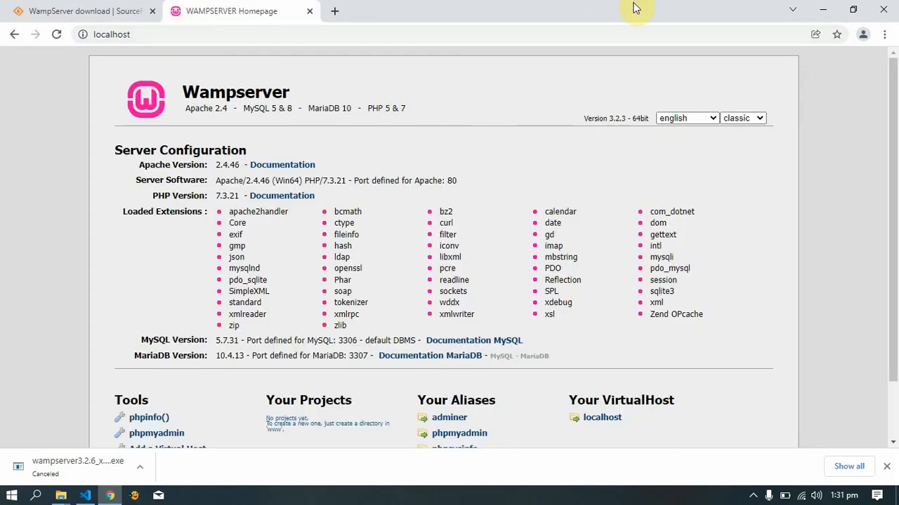
scroll(361, 79, down, 1)
scroll(364, 80, down, 1)
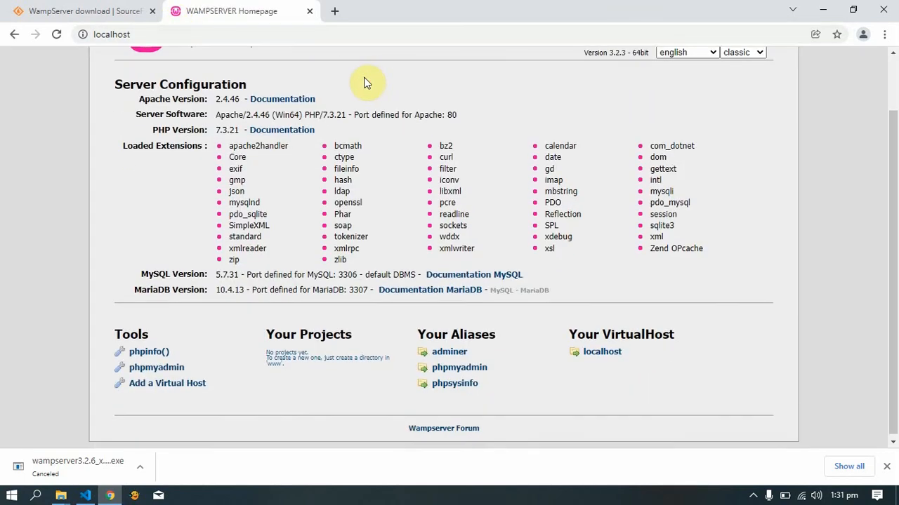
scroll(400, 106, up, 1)
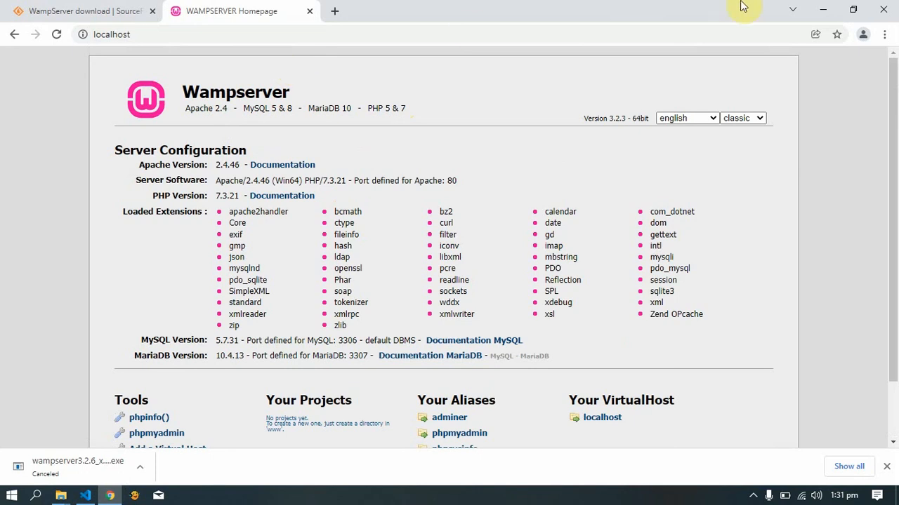
click(831, 15)
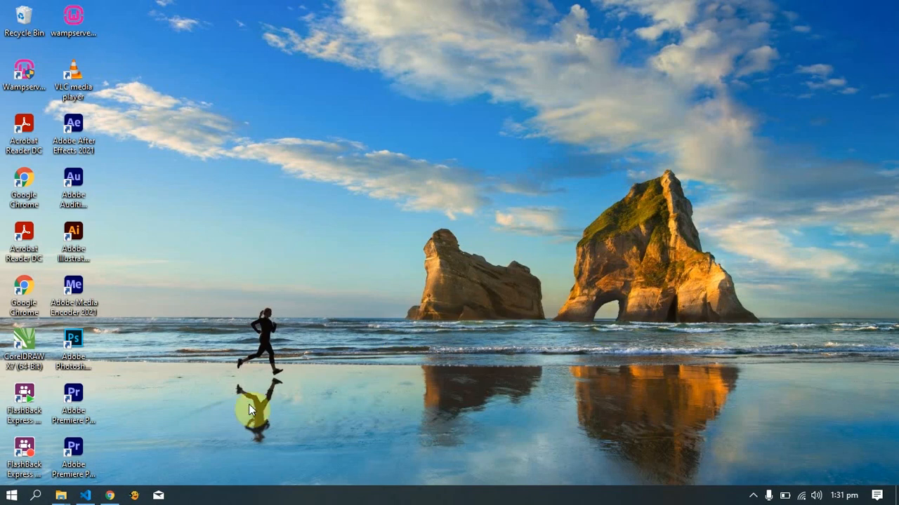
Switch to File Explorer and open the www folder inside wamp64 on Local Disk (C:)
mouse_move(61, 497)
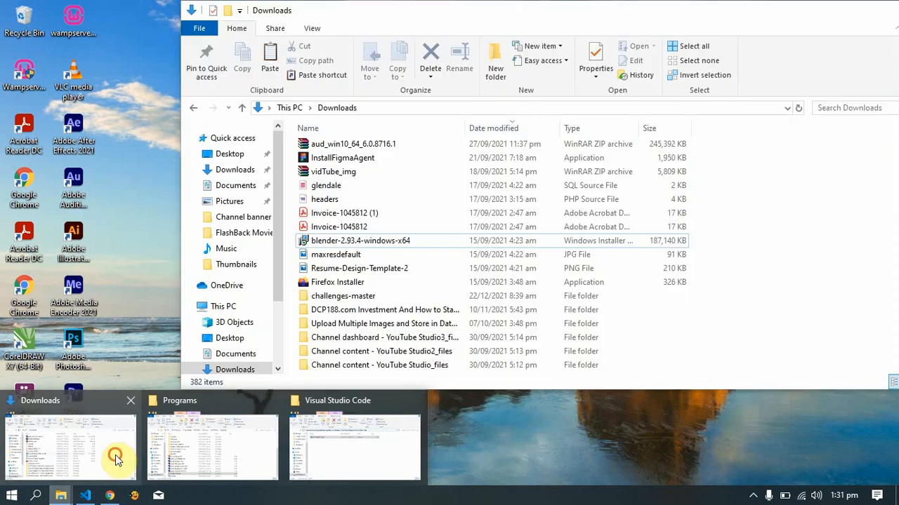
click(115, 455)
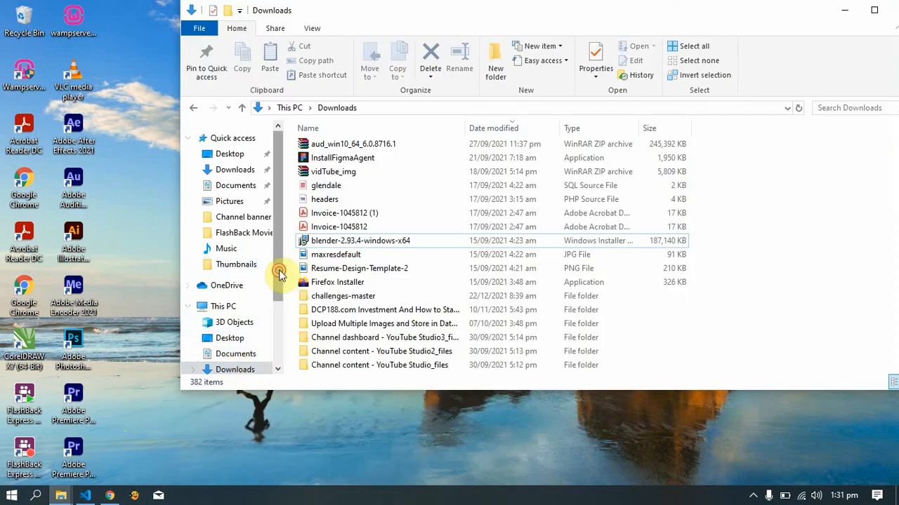
drag(278, 269, 281, 333)
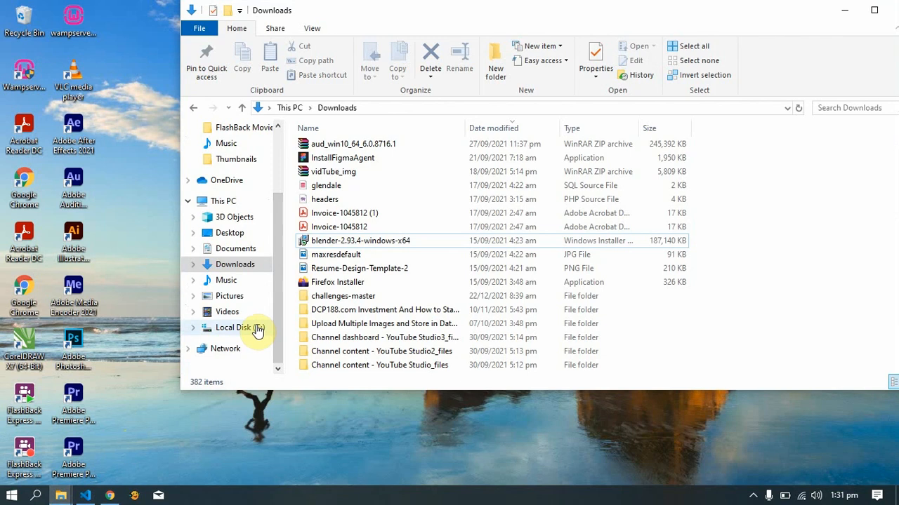
click(257, 331)
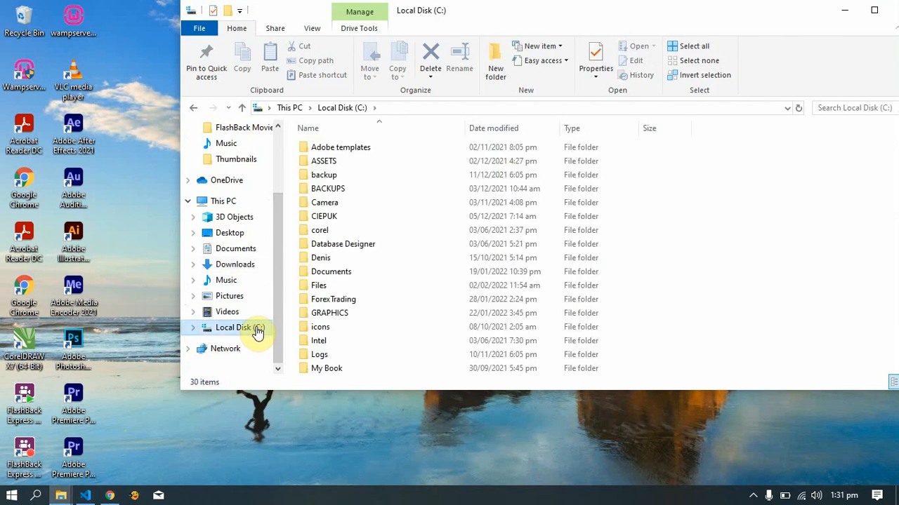
scroll(345, 302, down, 3)
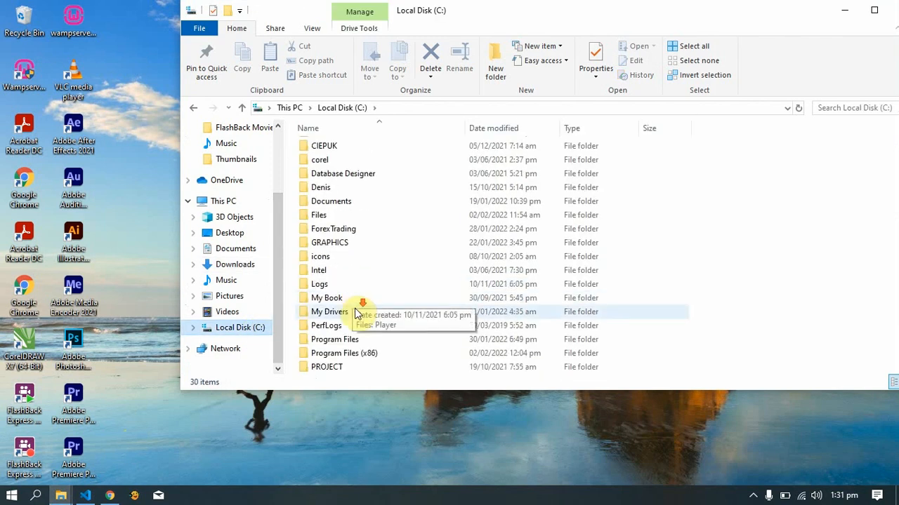
scroll(354, 316, down, 2)
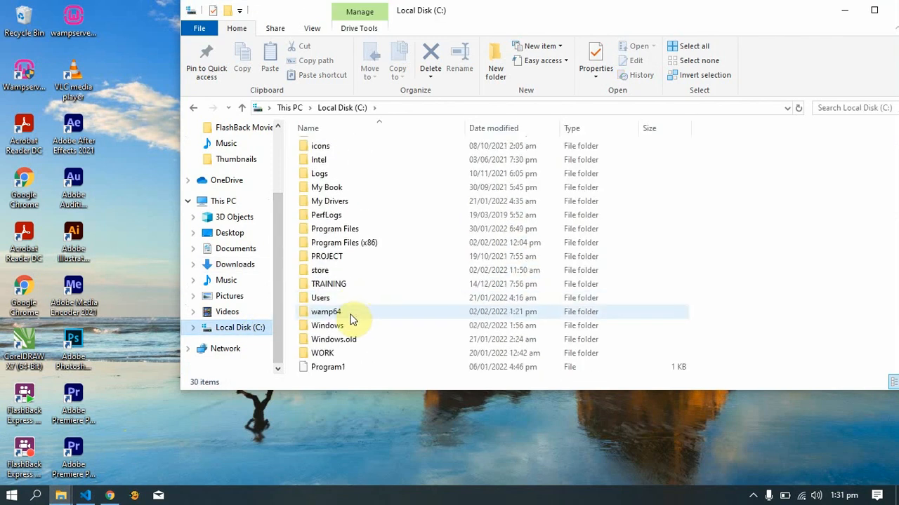
click(348, 313)
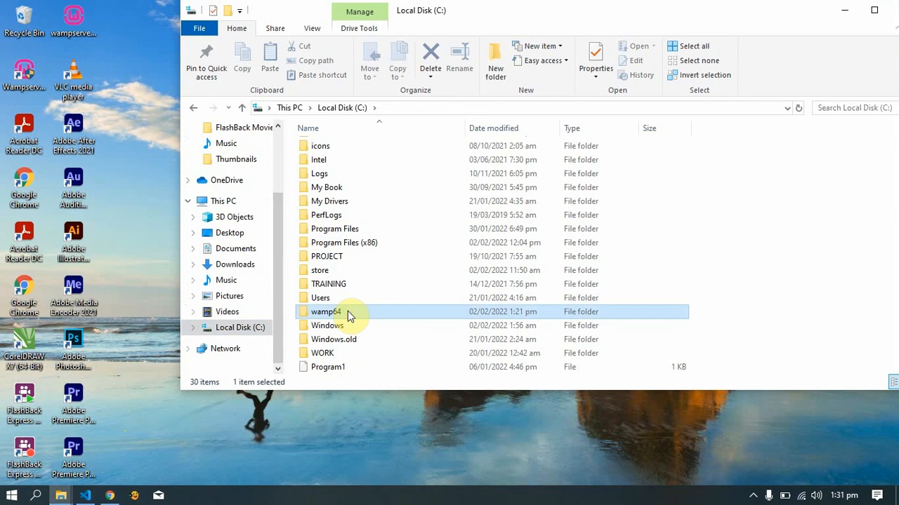
double_click(347, 312)
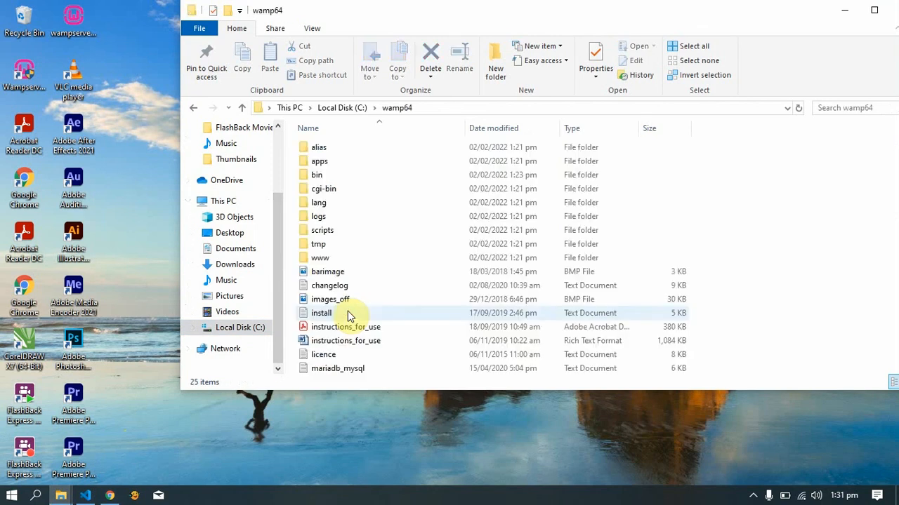
double_click(345, 258)
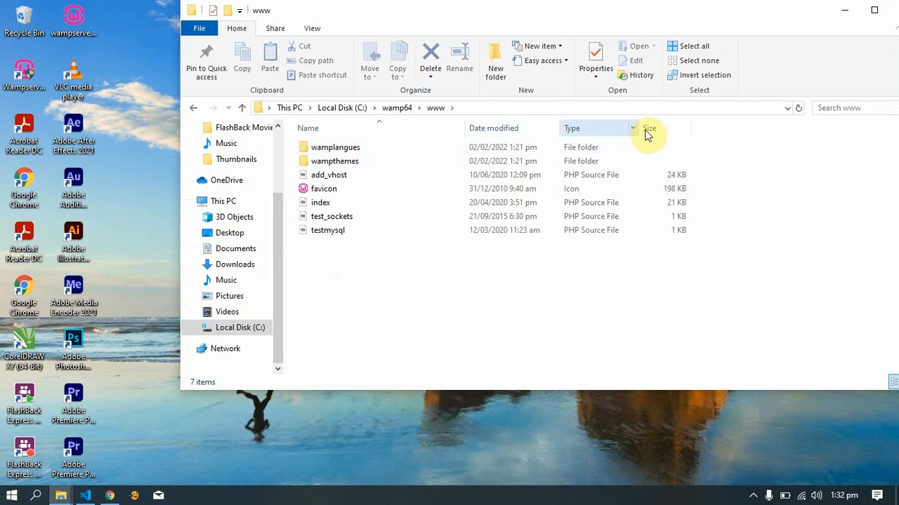
Create a new folder named test inside the www folder
click(503, 63)
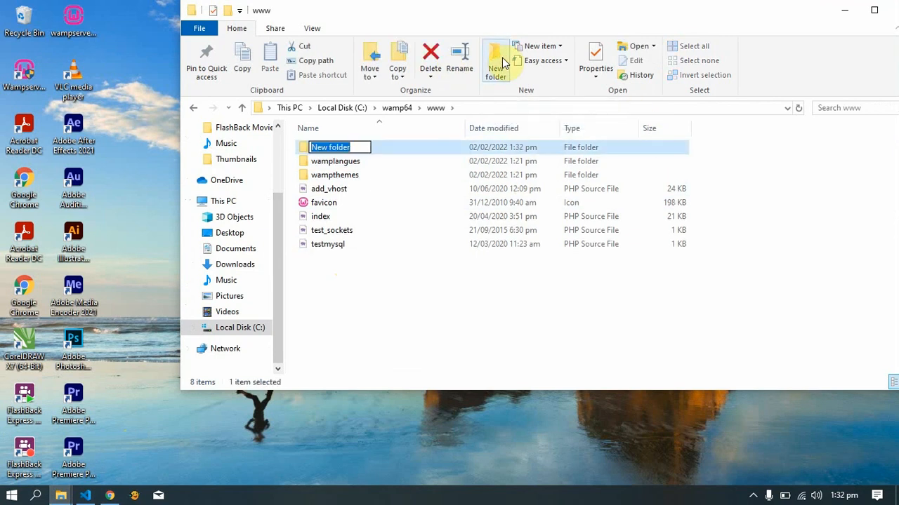
key(BackSpace)
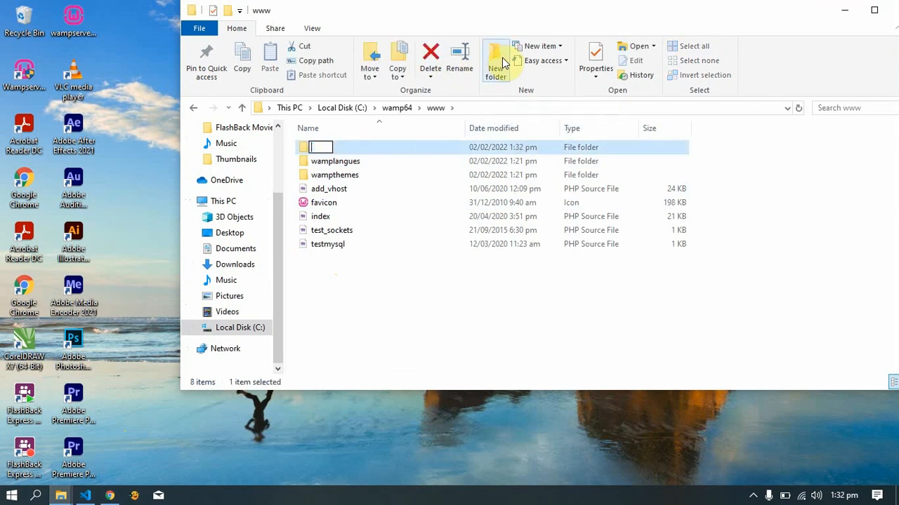
text(test)
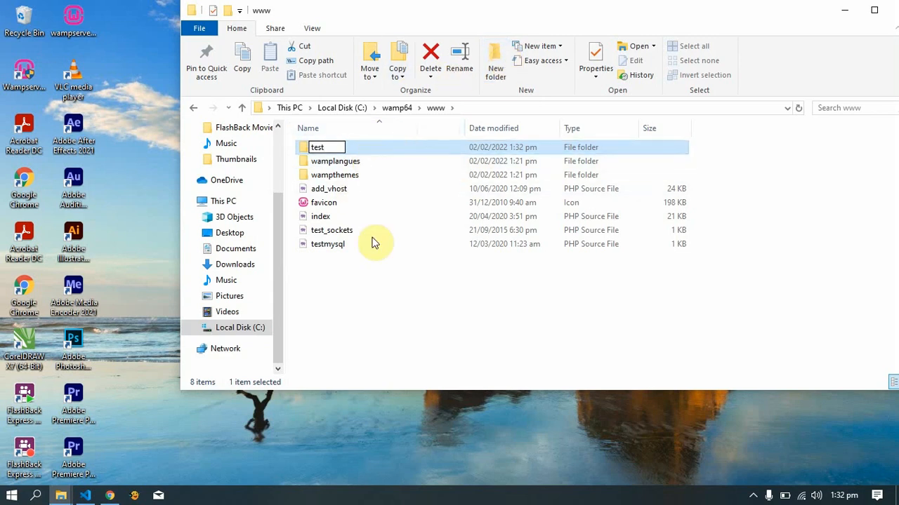
click(331, 268)
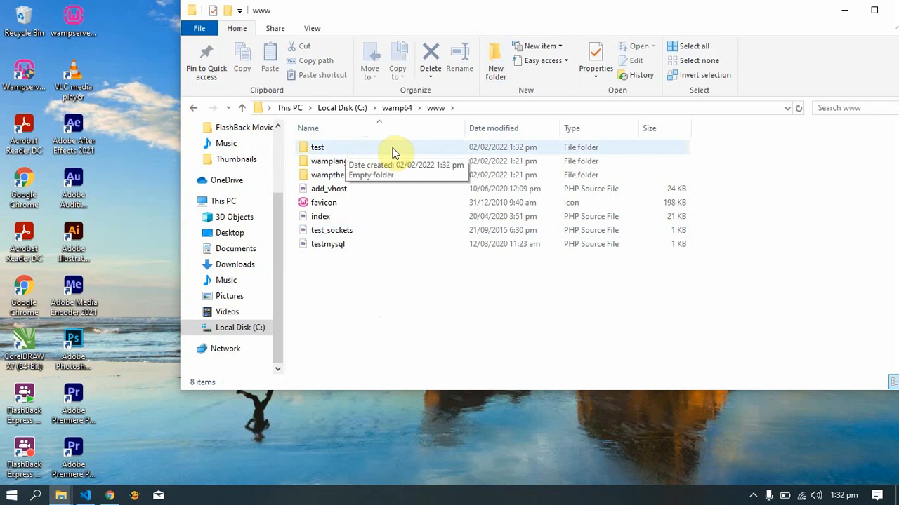
Switch to Visual Studio Code, close the deleted helloworld.php file and create a new empty file
click(85, 495)
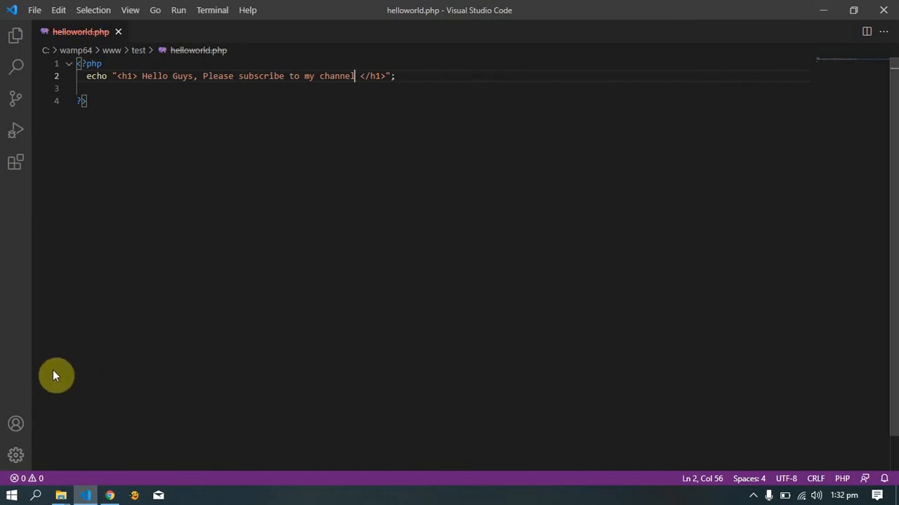
click(118, 32)
click(35, 11)
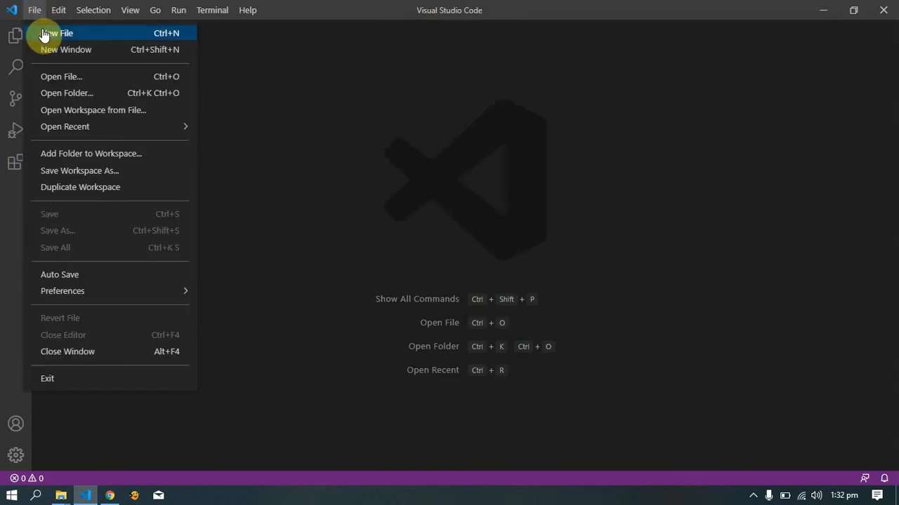
click(44, 33)
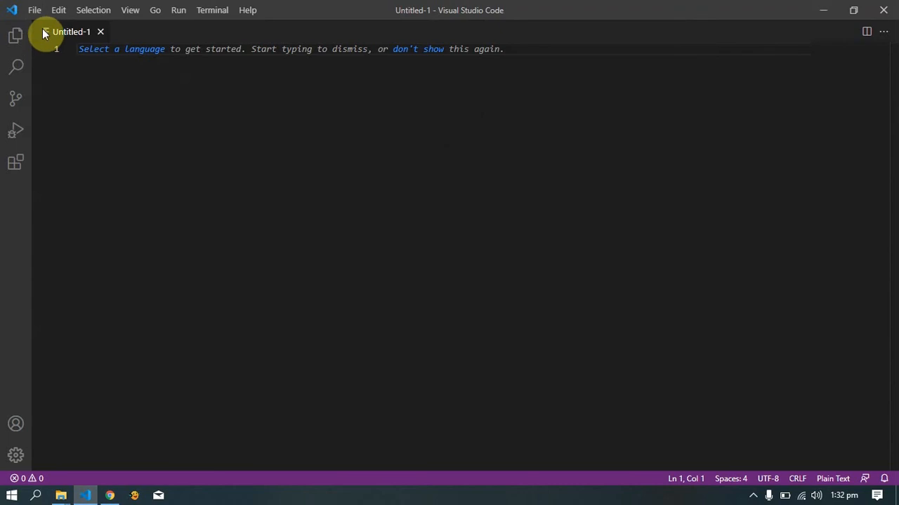
key(ctrl+s)
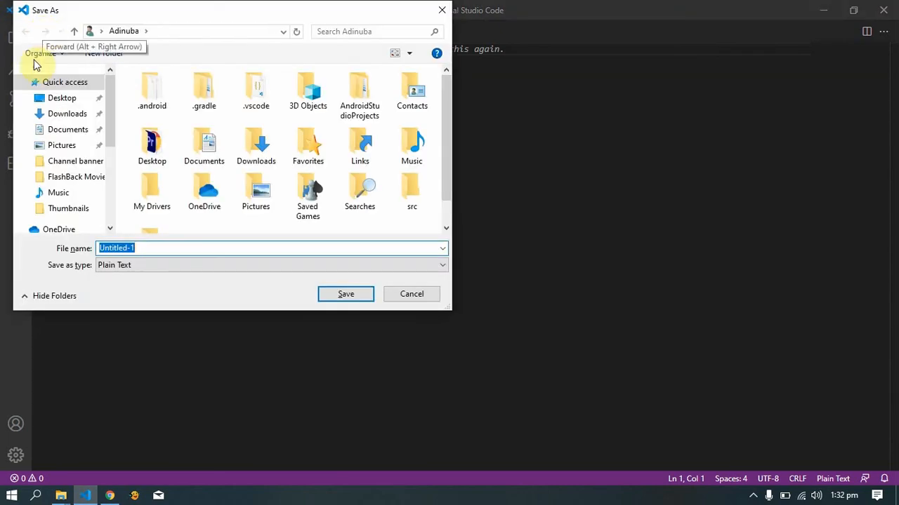
scroll(88, 168, down, 1)
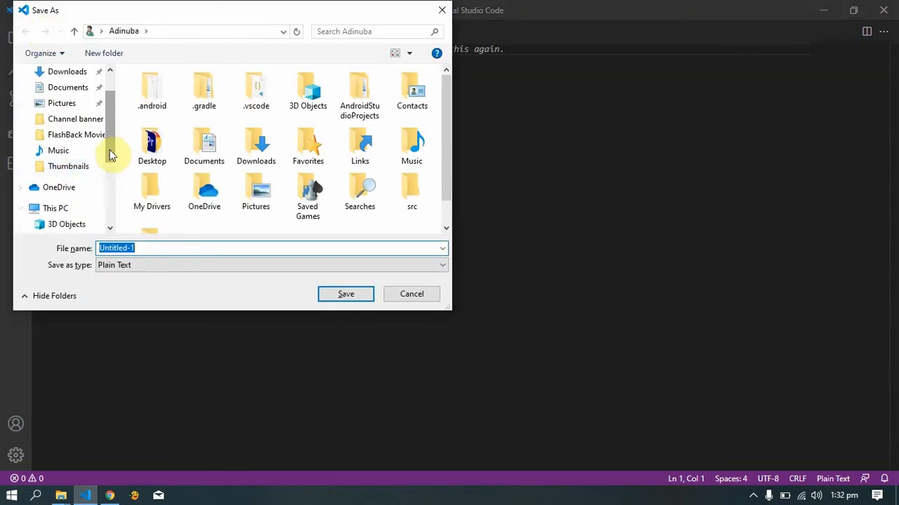
drag(109, 155, 105, 218)
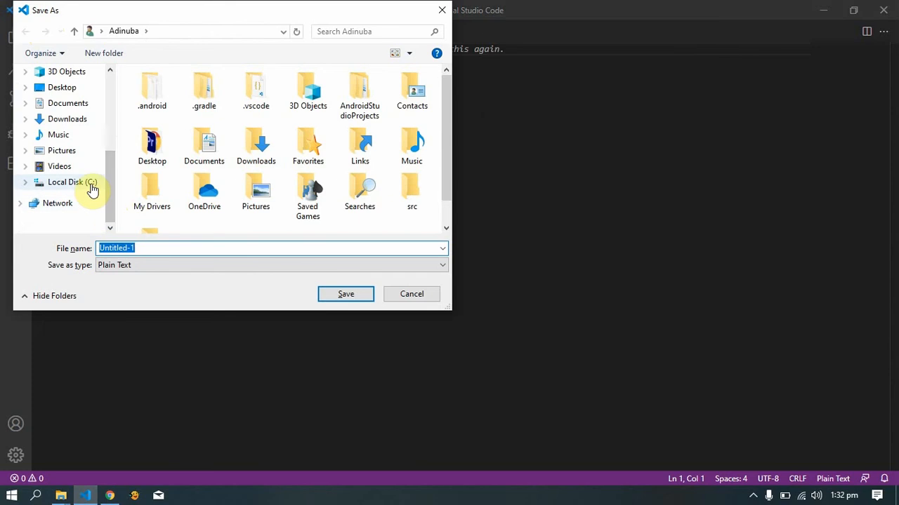
click(91, 188)
scroll(197, 203, down, 2)
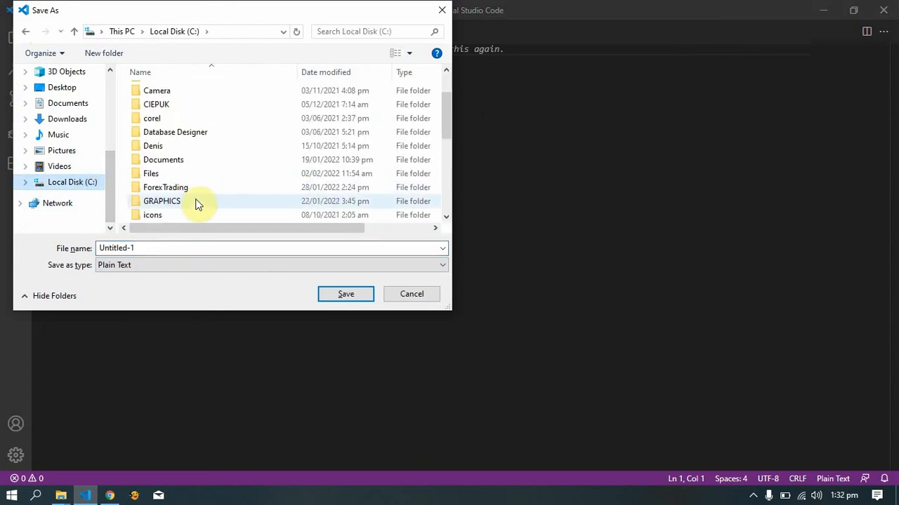
scroll(197, 204, down, 5)
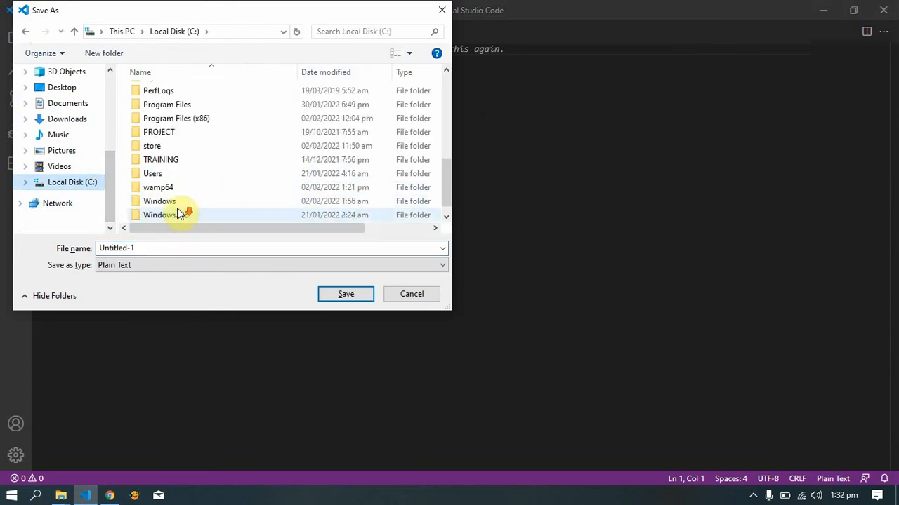
scroll(179, 211, down, 1)
double_click(170, 173)
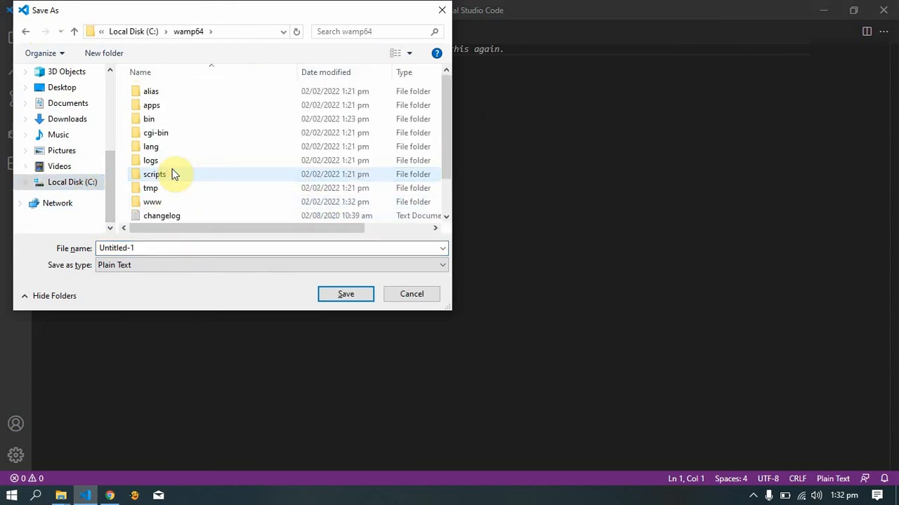
double_click(156, 203)
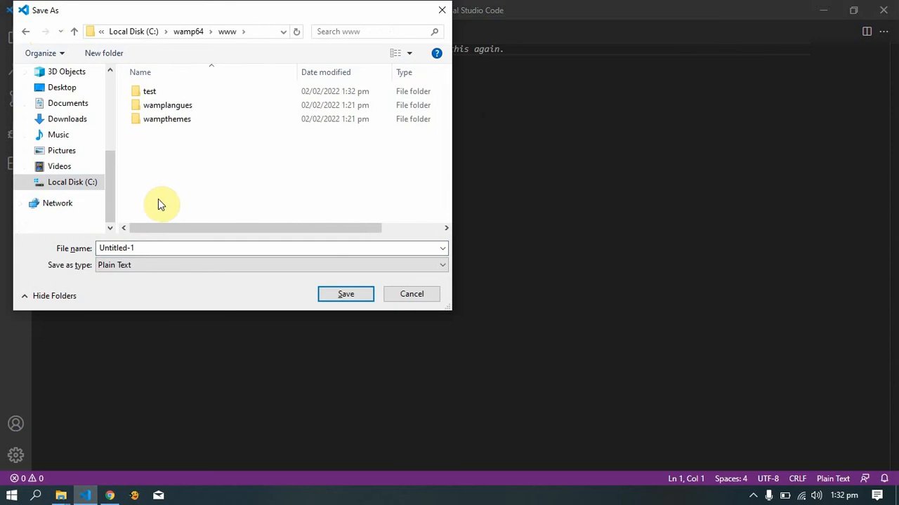
double_click(188, 92)
Name the file helloworld.php and save it in the test folder
click(243, 249)
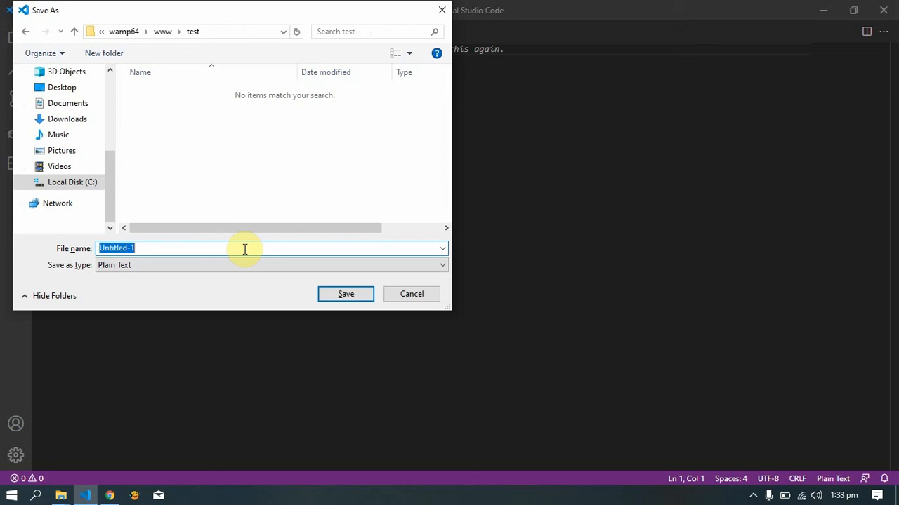
text(hello)
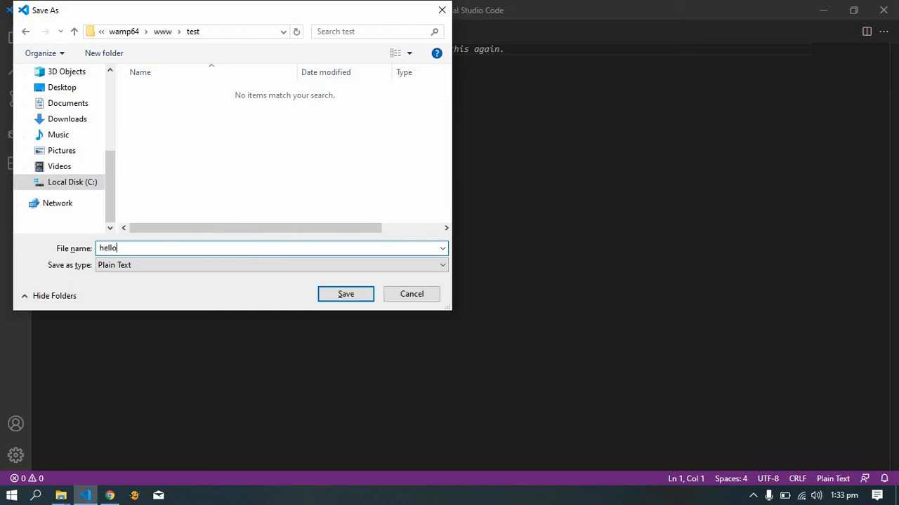
text(world.php)
click(342, 300)
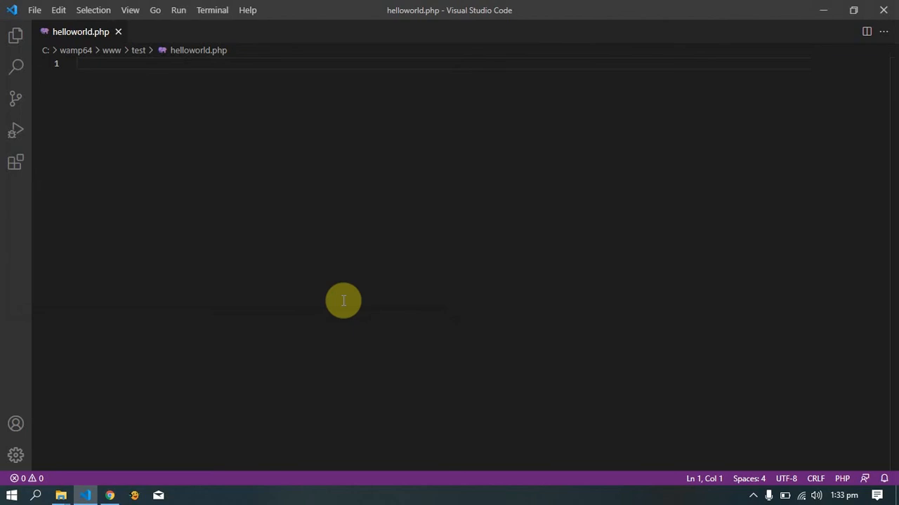
Add the opening <?php and closing ?> tags on separate lines with an empty line between them
text(<p)
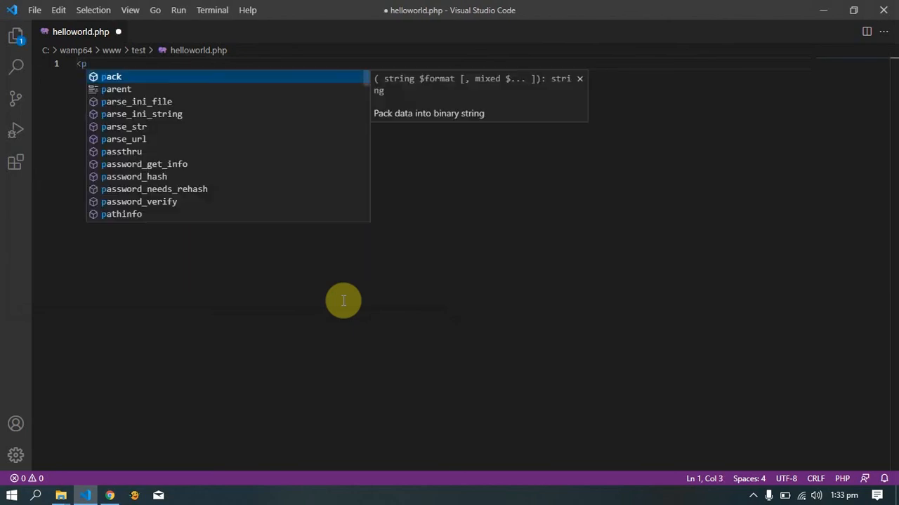
key(BackSpace)
text(?php)
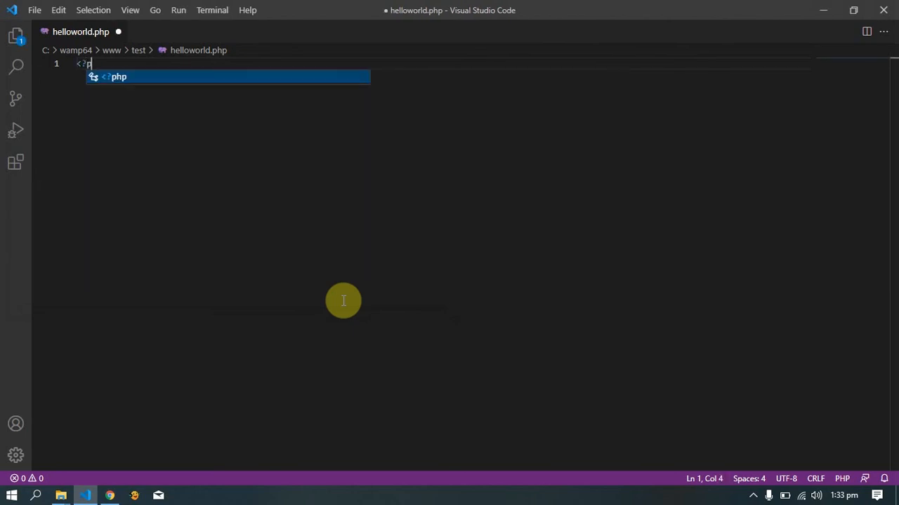
key(Escape)
key(Return)
key(Return)
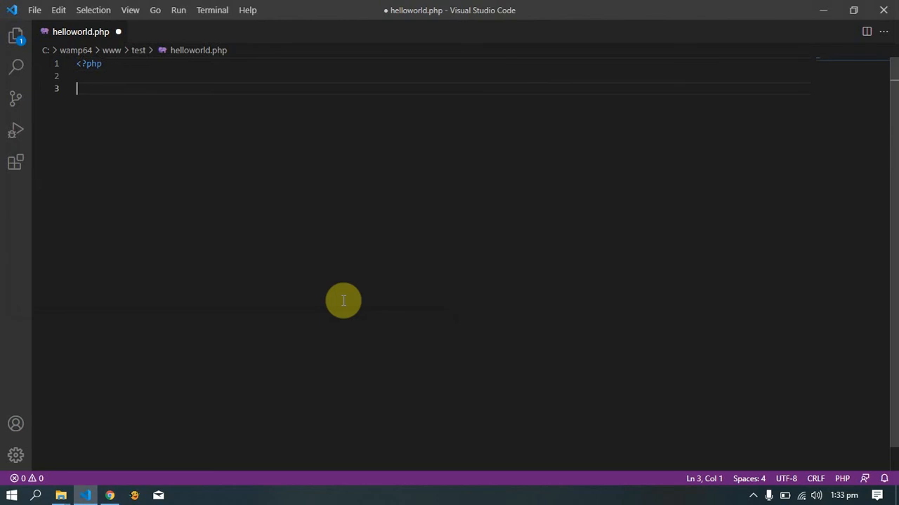
text(?>)
key(Up)
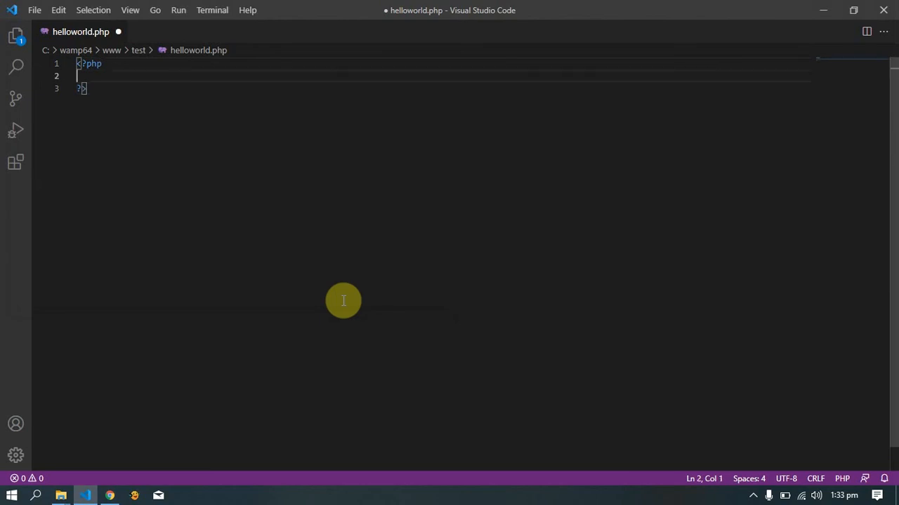
Write an echo statement between the PHP tags that outputs "<h1>Hello World</h1>"
text(echo "<h1)
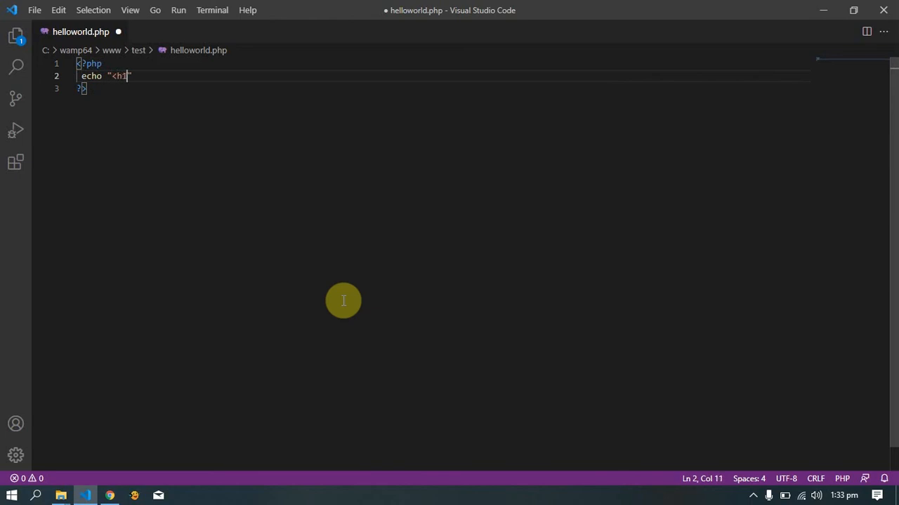
text(></h1>)
key(Left)
key(Left)
key(Left)
key(Left)
key(Left)
text(Hello World)
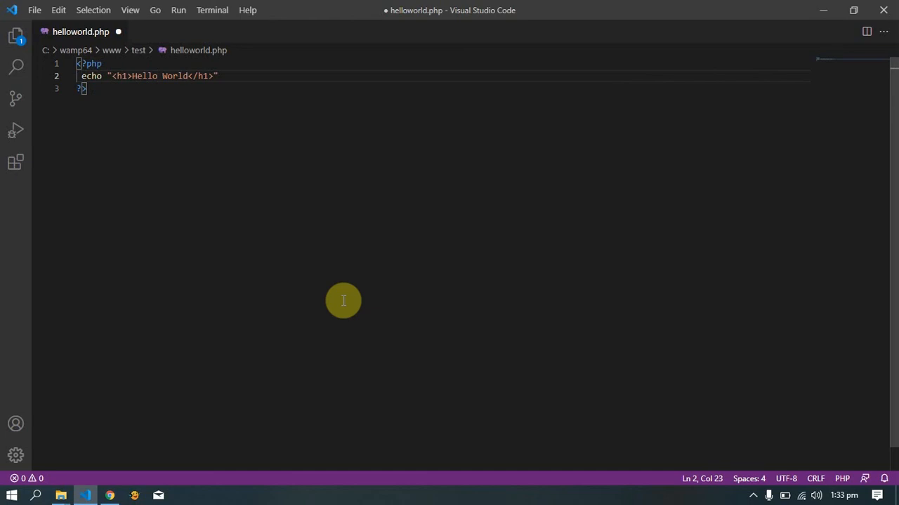
End the echo statement with a semicolon and save helloworld.php
key(Right)
key(Right)
key(Right)
key(Right)
key(Right)
key(Right)
text(;)
key(ctrl+s)
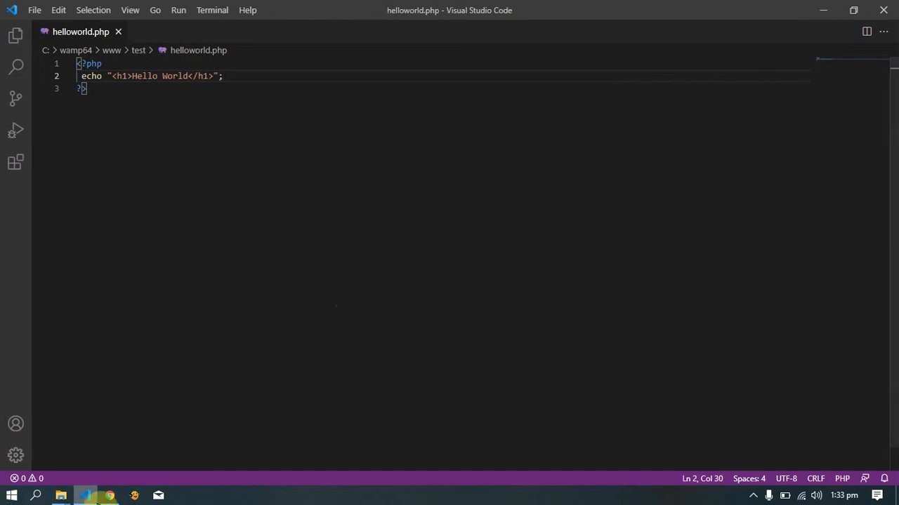
Switch to Google Chrome and load localhost/test/helloworld.php in a new tab
click(110, 496)
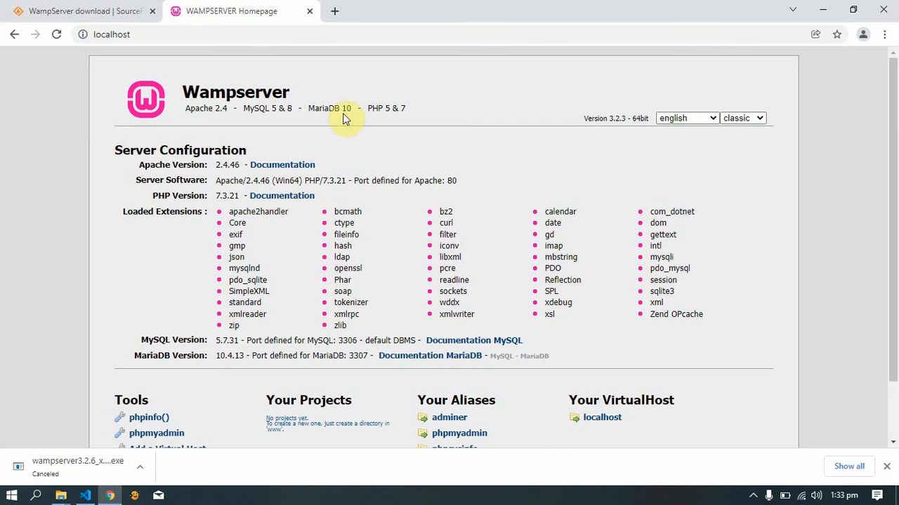
click(335, 10)
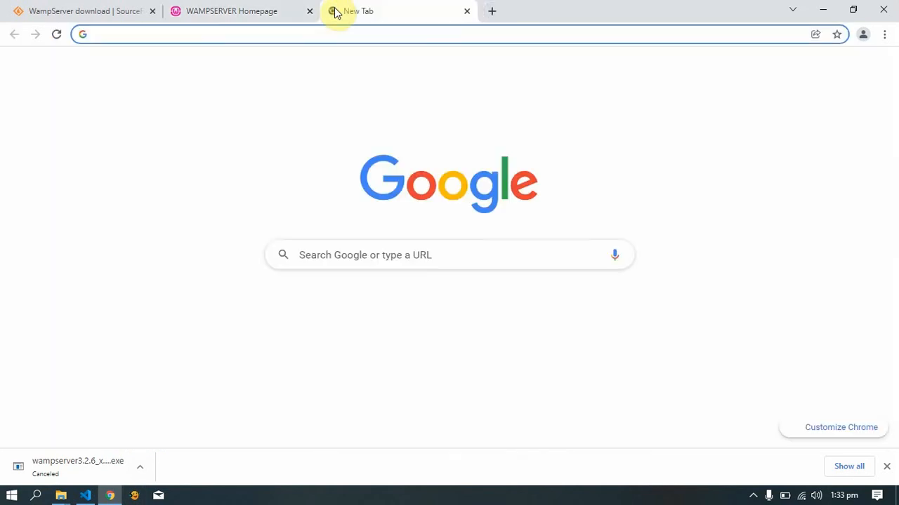
text(lo)
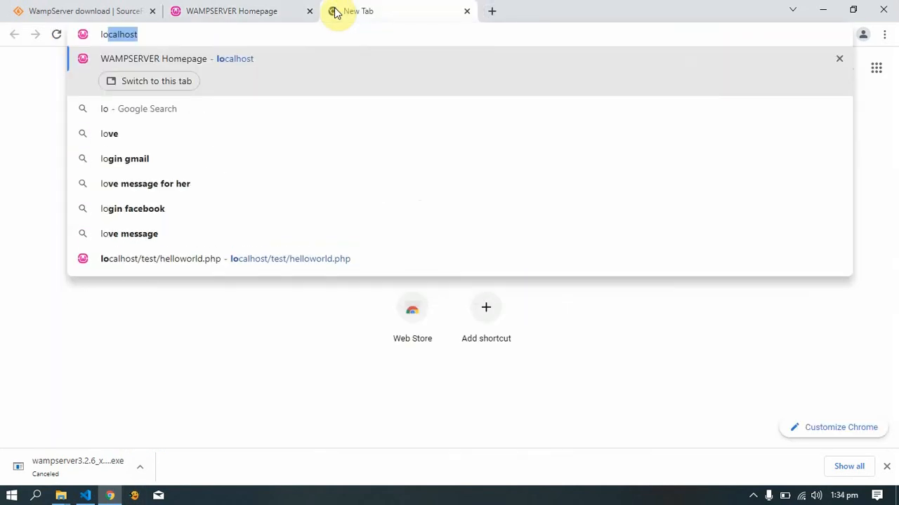
text(calhost/)
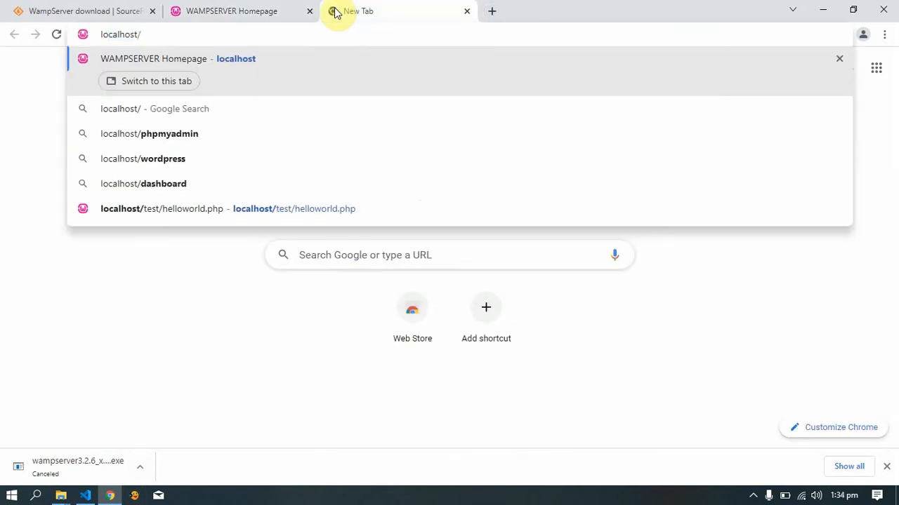
text(t)
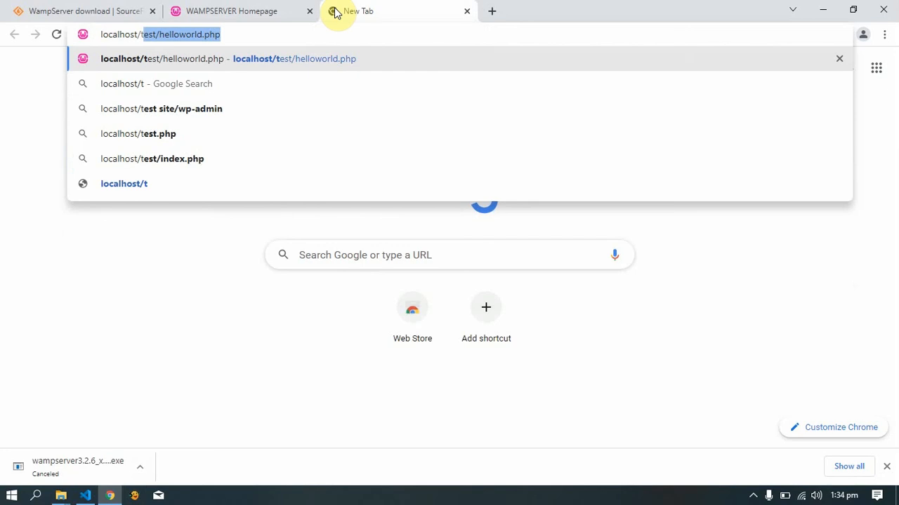
text(ess)
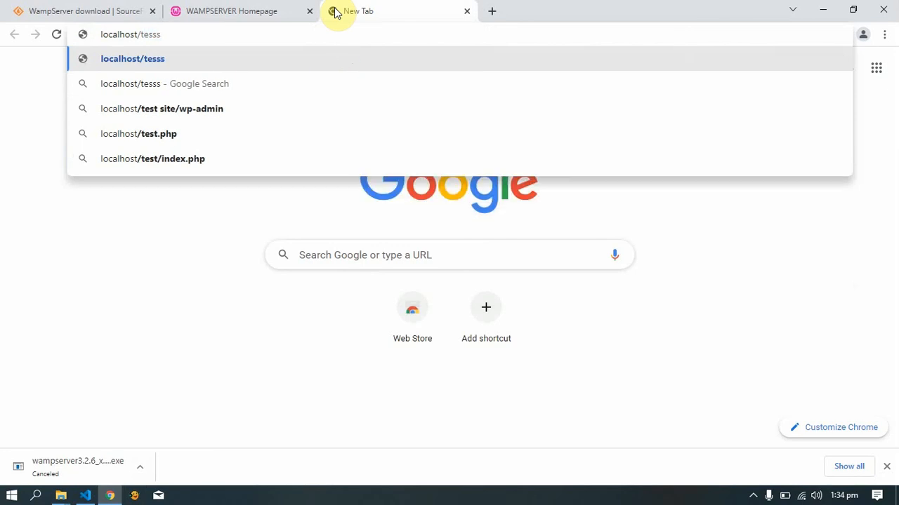
key(BackSpace)
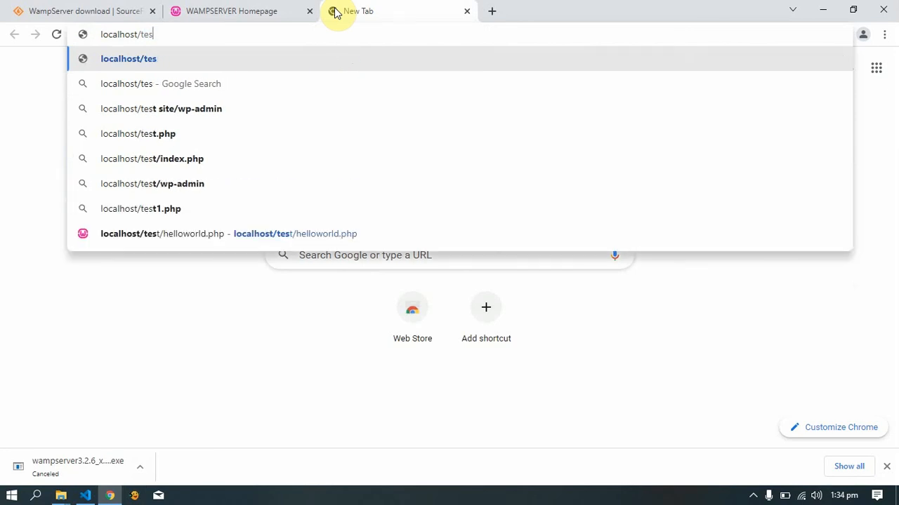
text(t)
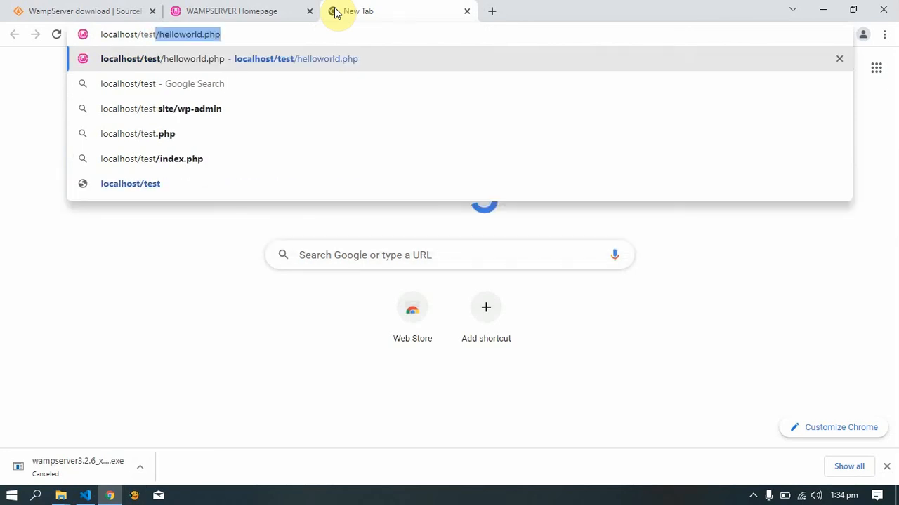
key(End)
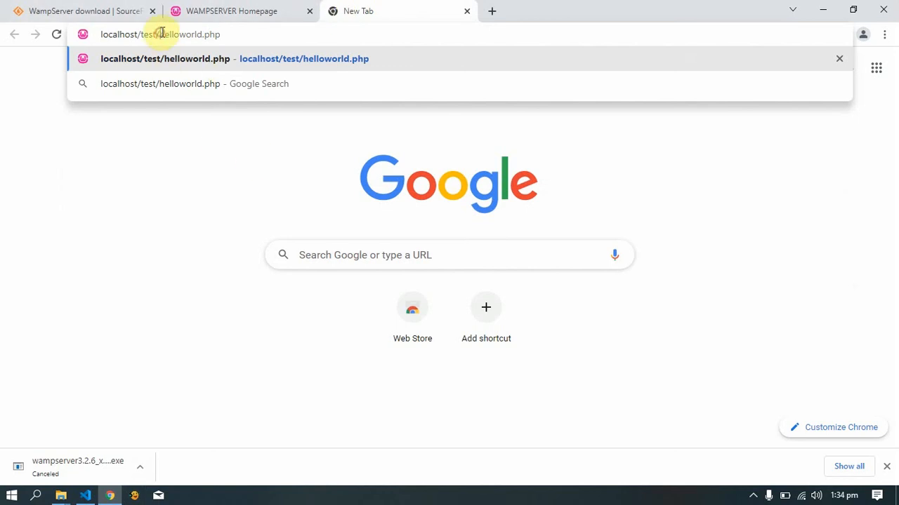
drag(160, 34, 217, 34)
click(222, 36)
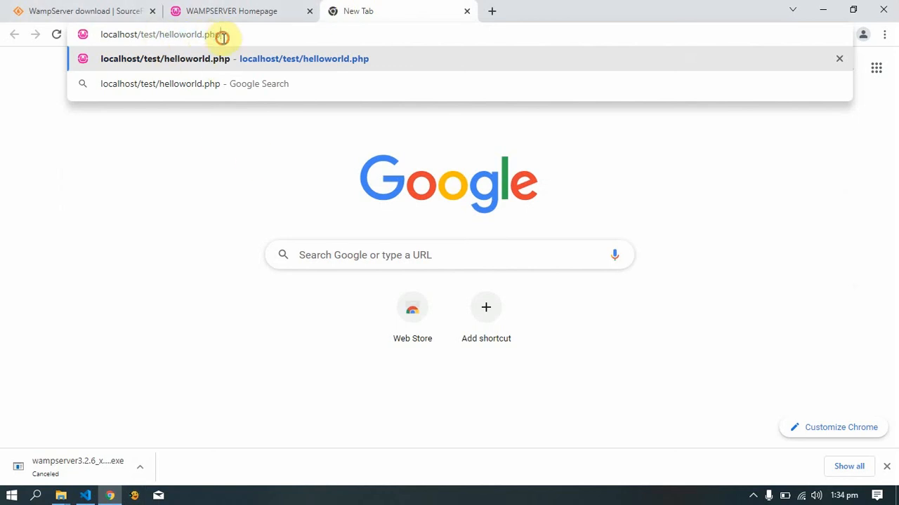
click(256, 57)
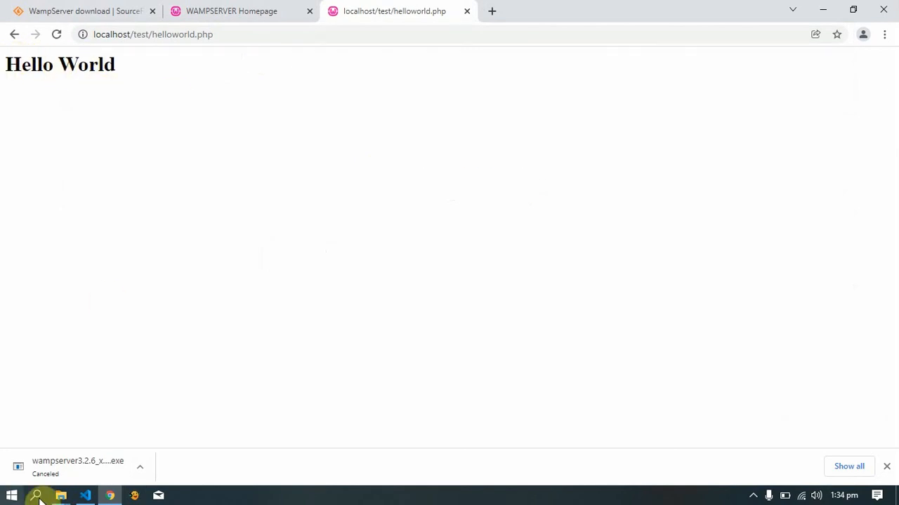
Switch to Visual Studio Code, append ", Please subscribe to this channel" after Hello World in the echo heading, and save helloworld.php
click(86, 496)
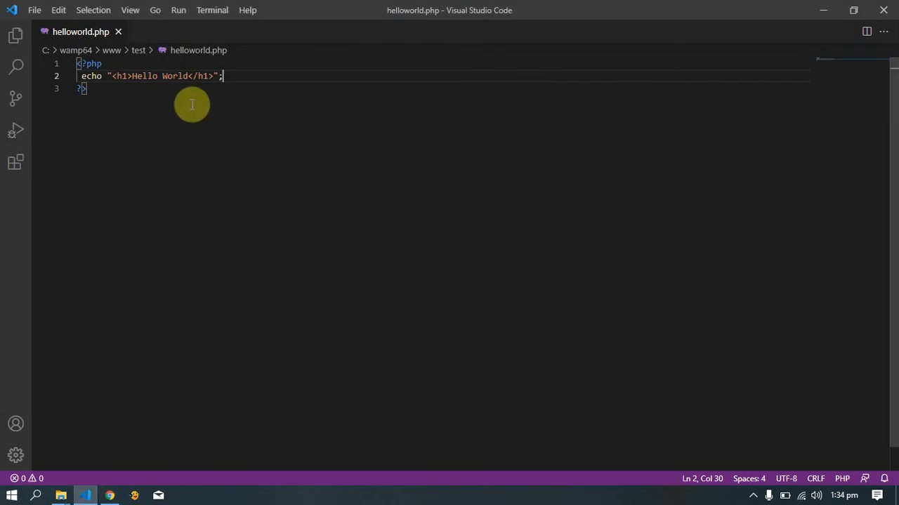
click(188, 75)
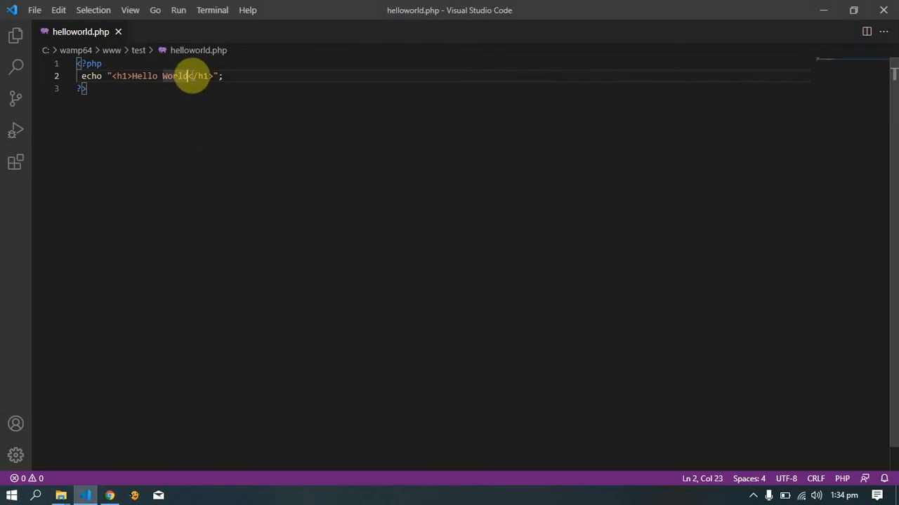
text(, )
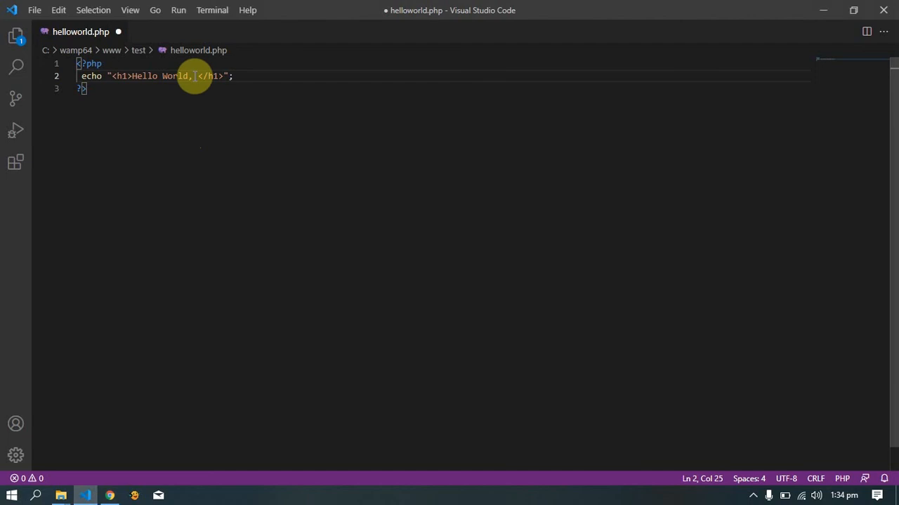
text(Ple)
text(ase )
text(subsc)
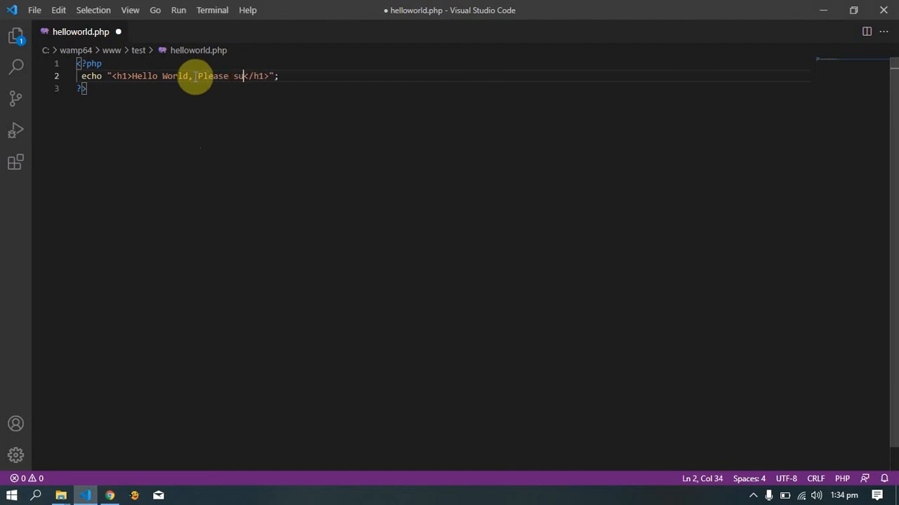
text(ribe )
text(to thi)
text(s cha)
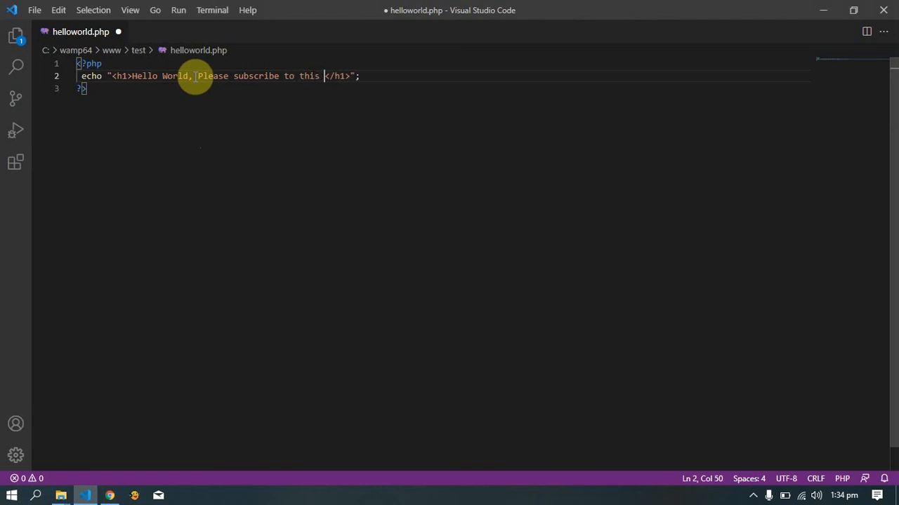
text(nnel)
key(ctrl+s)
Reload localhost/test/helloworld.php in Google Chrome, and return to the end of the echo line in Visual Studio Code
click(105, 496)
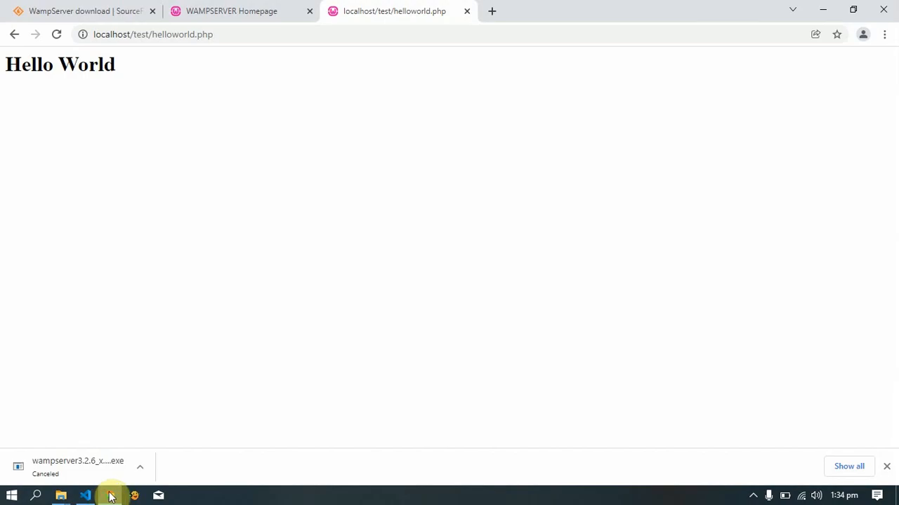
click(55, 37)
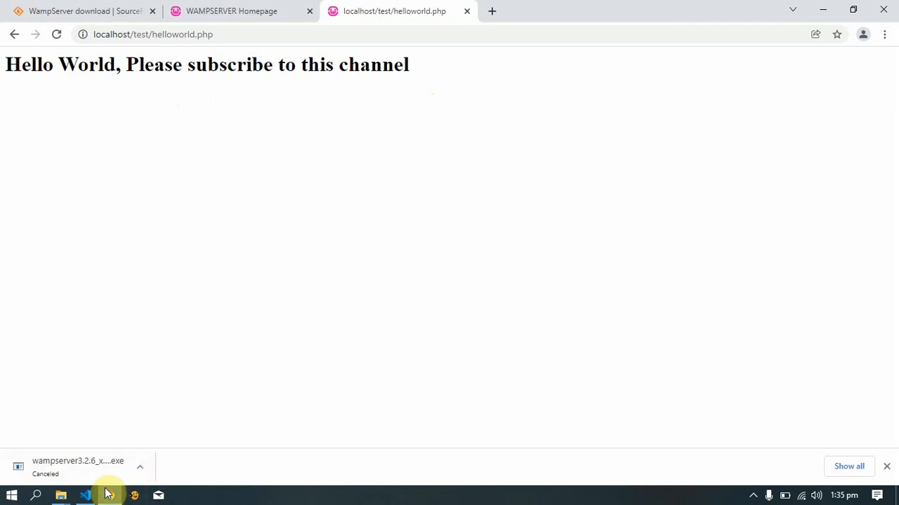
click(85, 497)
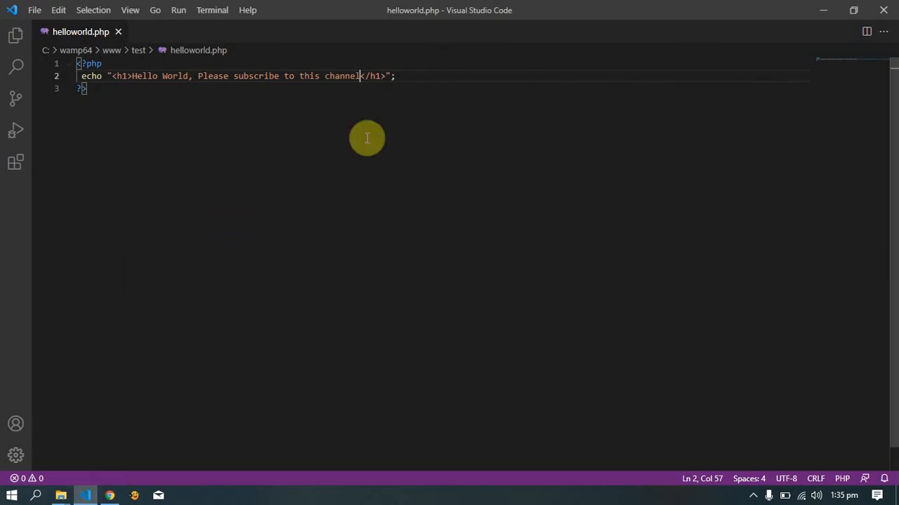
click(421, 75)
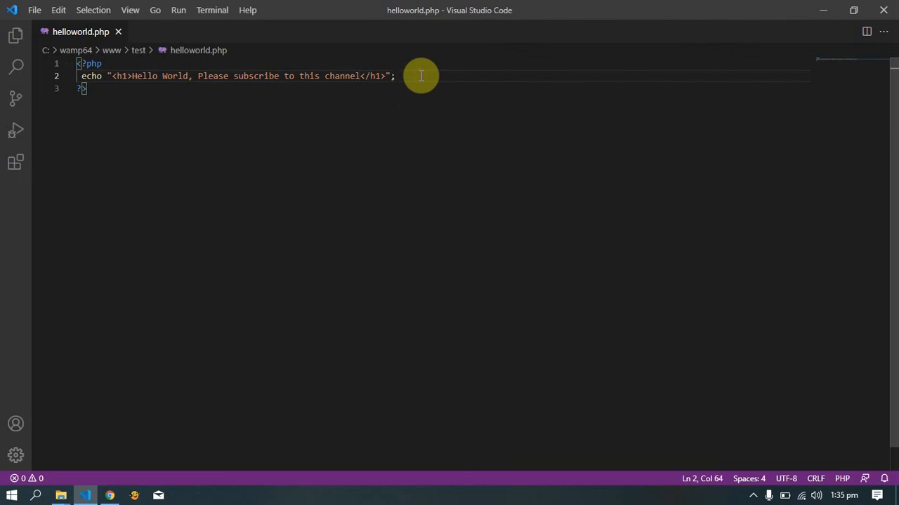